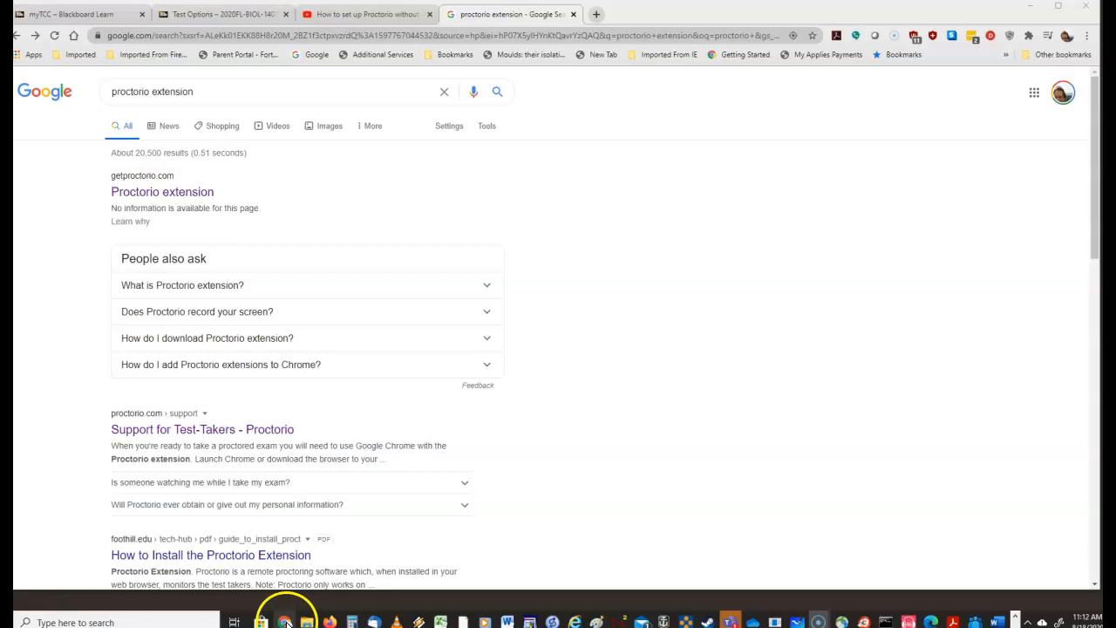
Step: Check the myTCC page and the Proctorio setup video, and open the Proctorio extension page from the Google results
{"action": "mouse_move", "coordinate": [284, 622]}
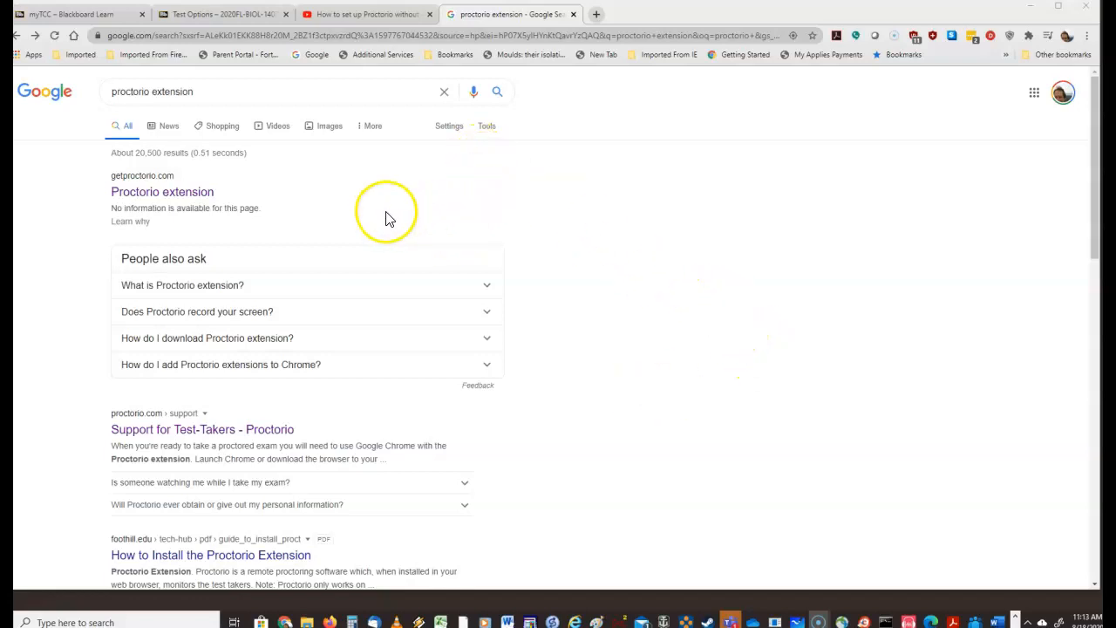
{"action": "left_click", "coordinate": [218, 18]}
{"action": "left_click", "coordinate": [59, 19]}
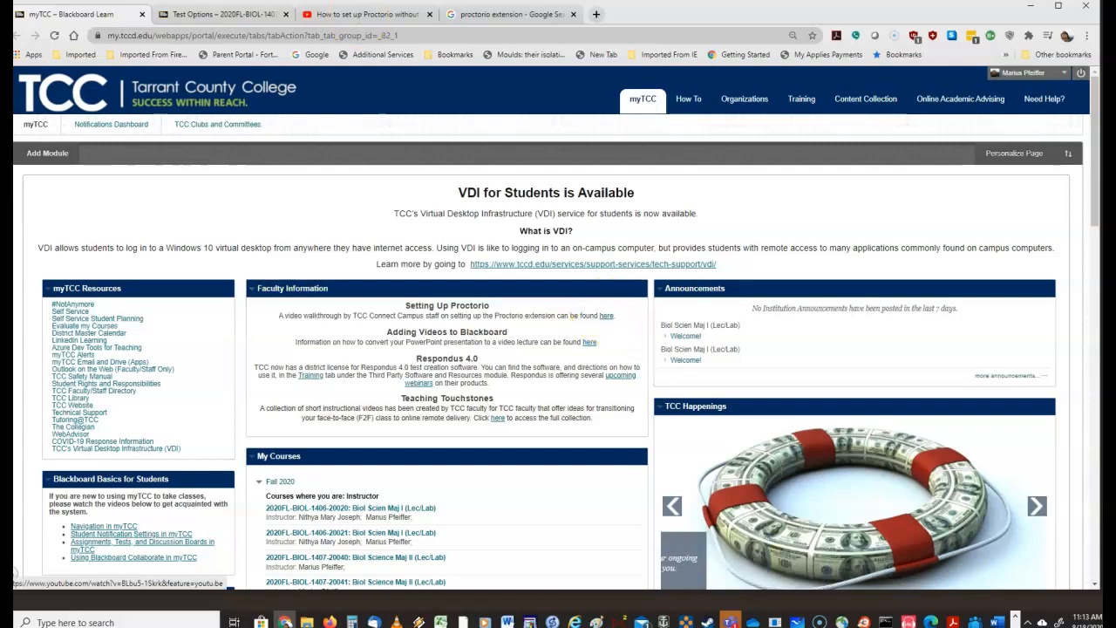
{"action": "left_click", "coordinate": [373, 16]}
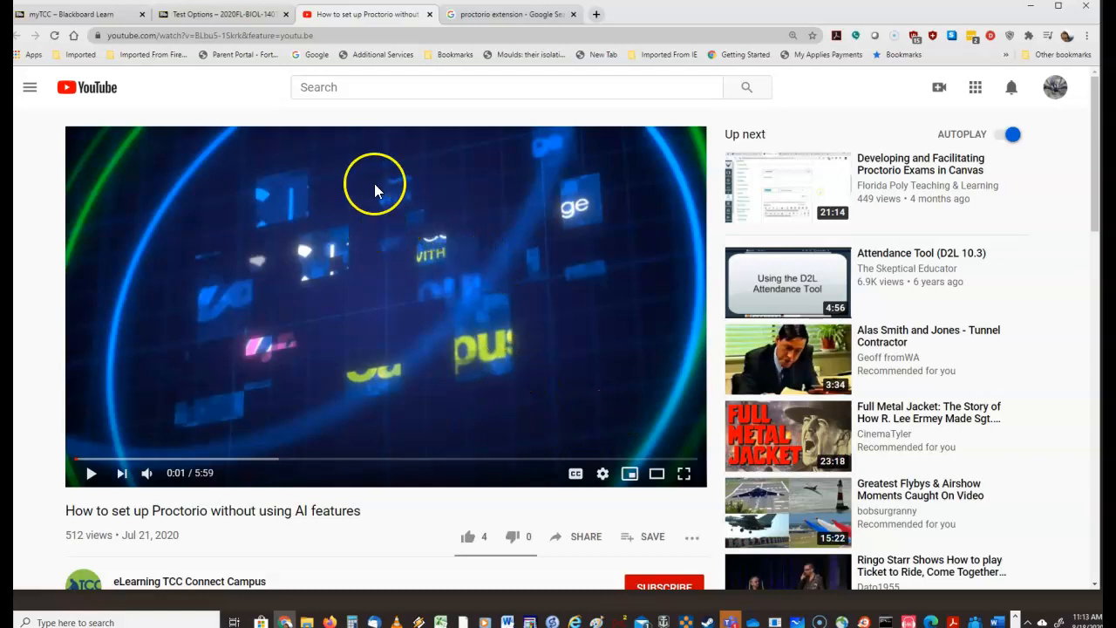
{"action": "left_click", "coordinate": [512, 18]}
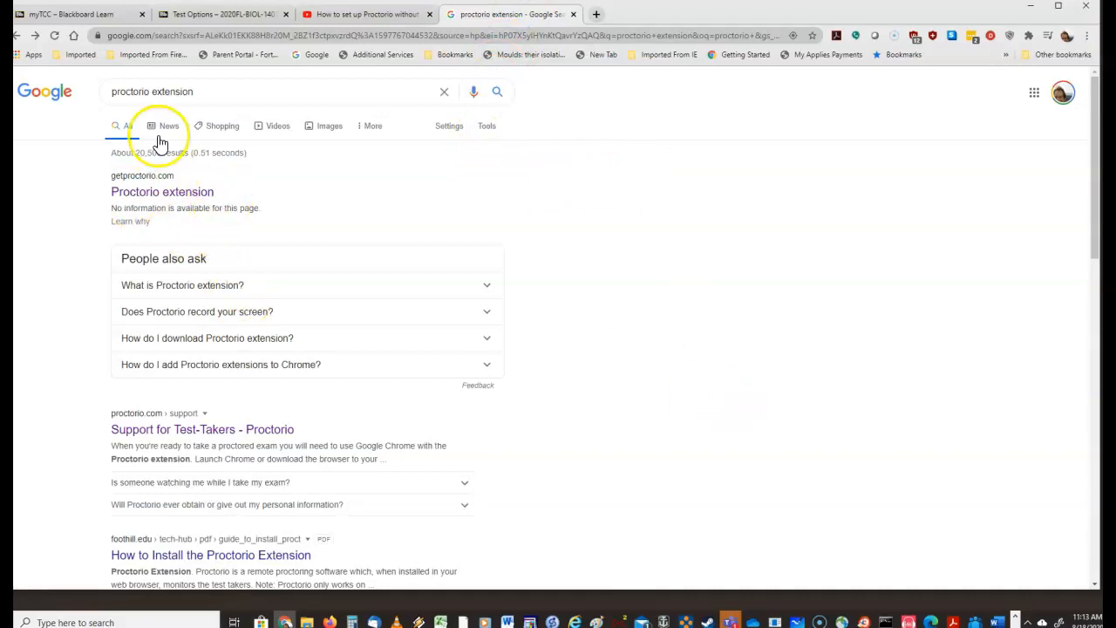
{"action": "left_click", "coordinate": [176, 198]}
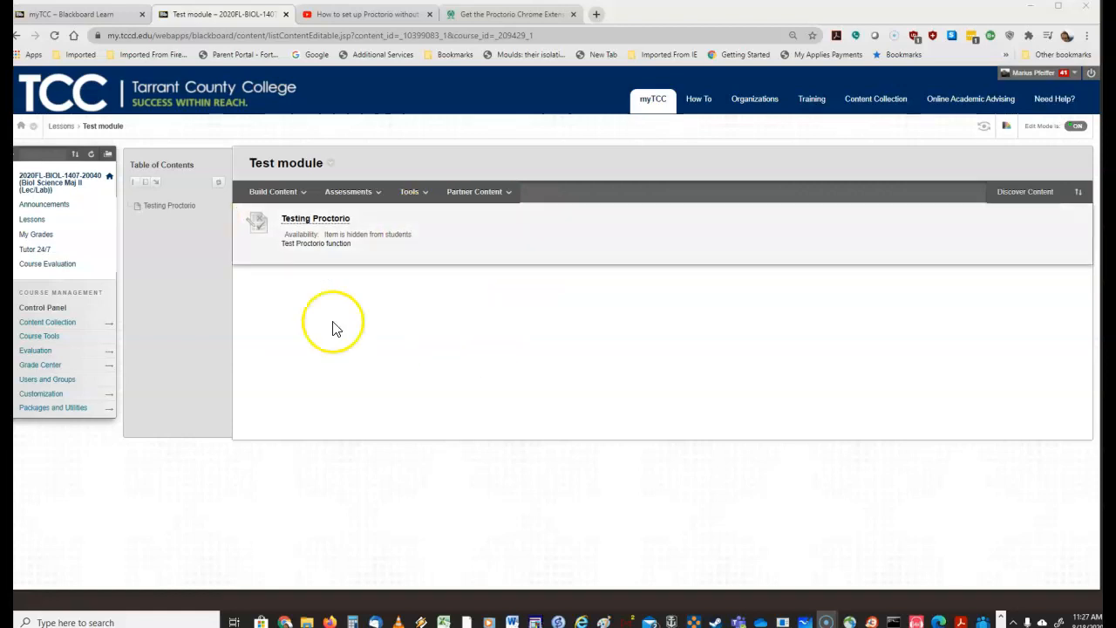
Step: View the Testing Proctorio test inside the Test module and return to the course's Lessons area
{"action": "left_click", "coordinate": [32, 219]}
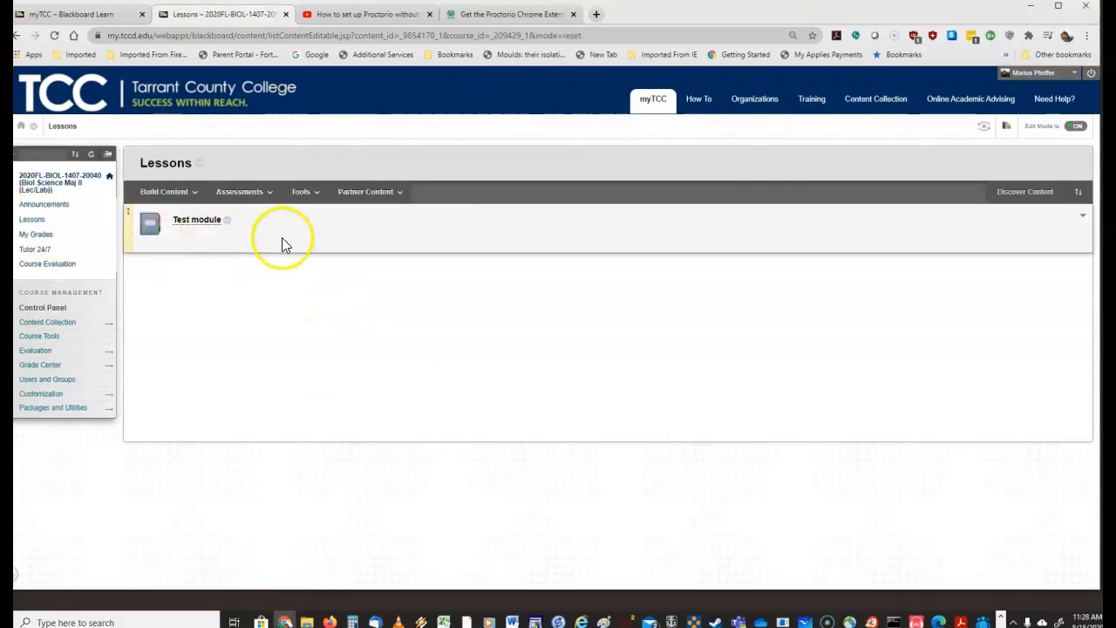
{"action": "left_click", "coordinate": [200, 225]}
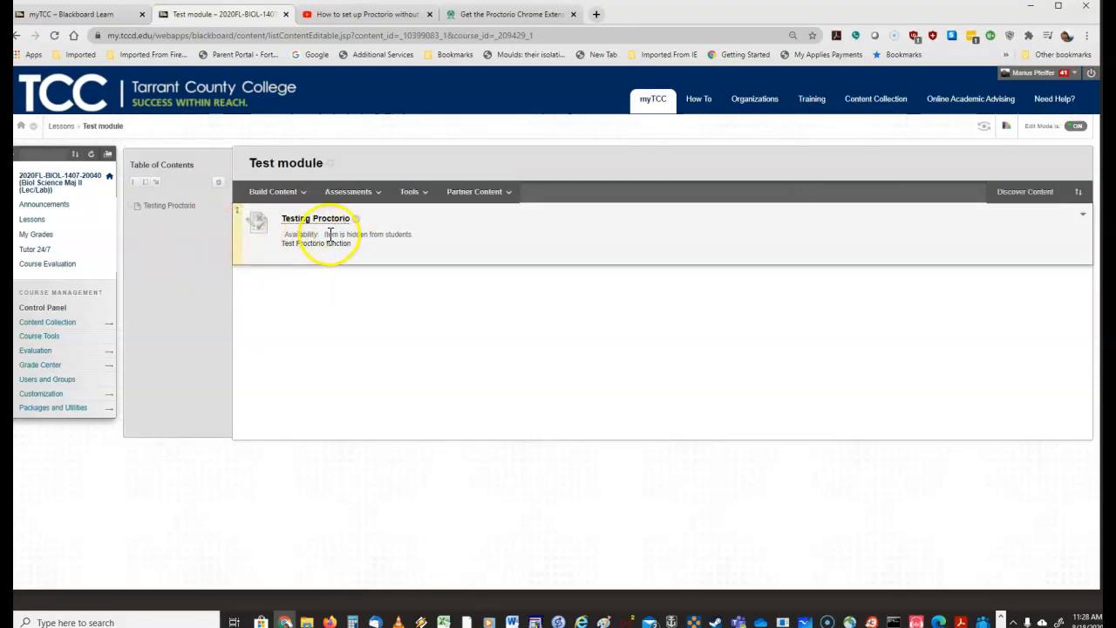
{"action": "left_click", "coordinate": [36, 223]}
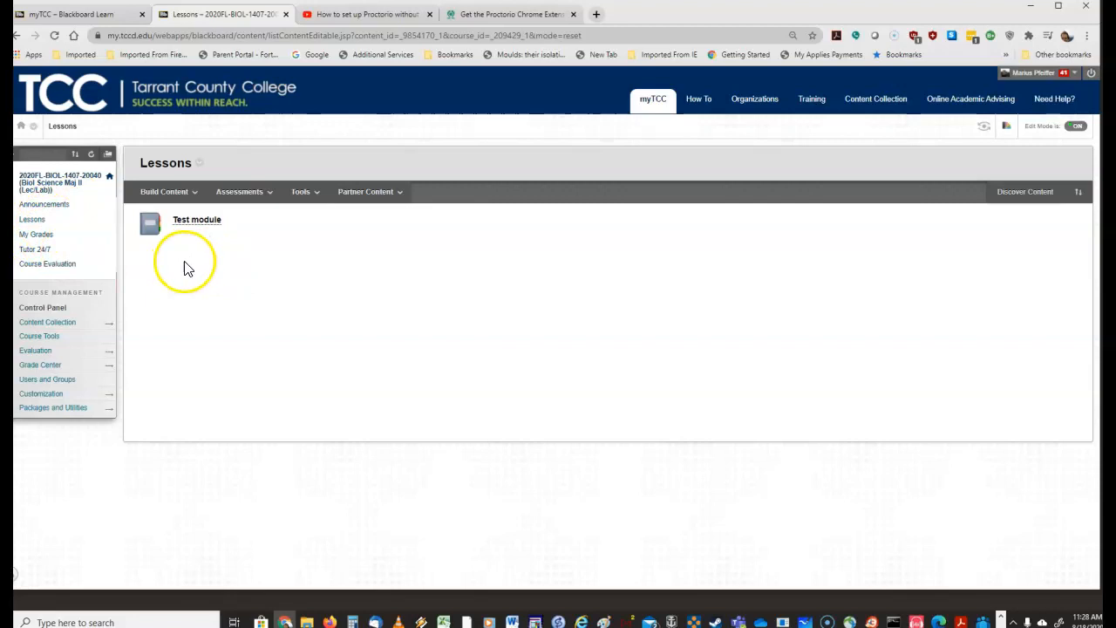
Step: Add a Secure Exam Proctor tool item named "Secure Exam Proctor" to the Lessons area
{"action": "left_click", "coordinate": [299, 192]}
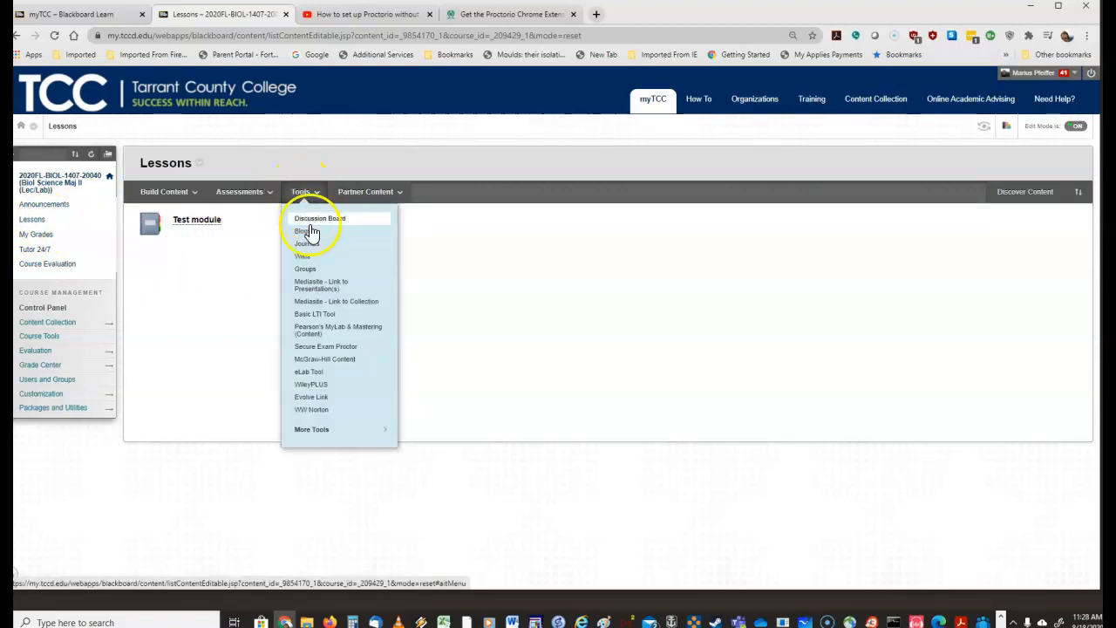
{"action": "left_click", "coordinate": [322, 348]}
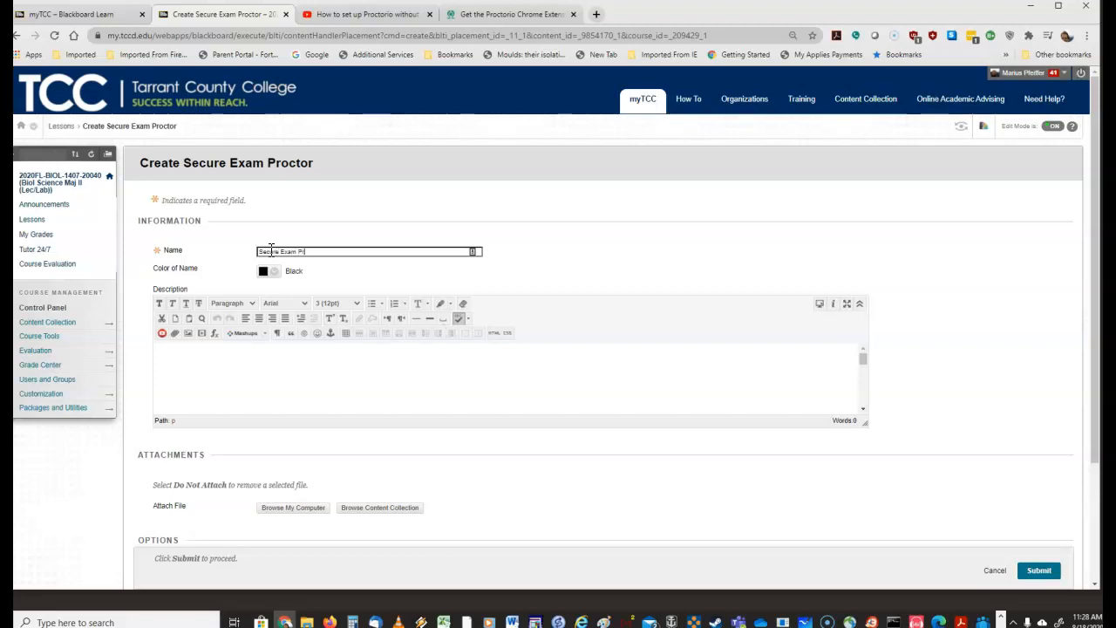
{"action": "type", "text": "octor"}
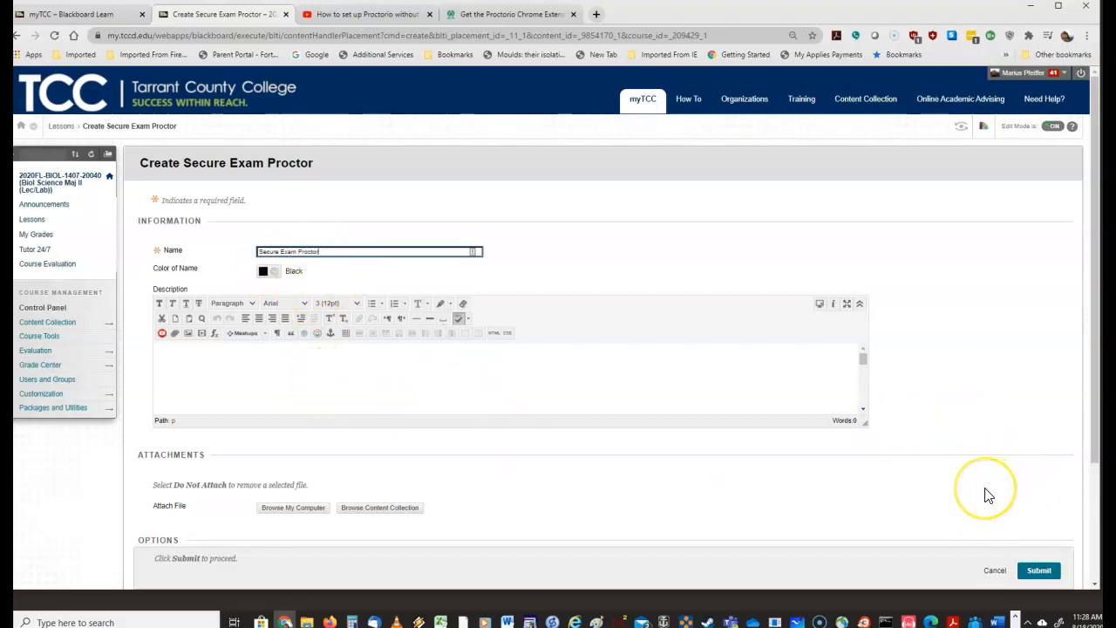
{"action": "scroll", "coordinate": [987, 495], "scroll_direction": "down", "scroll_amount": 2}
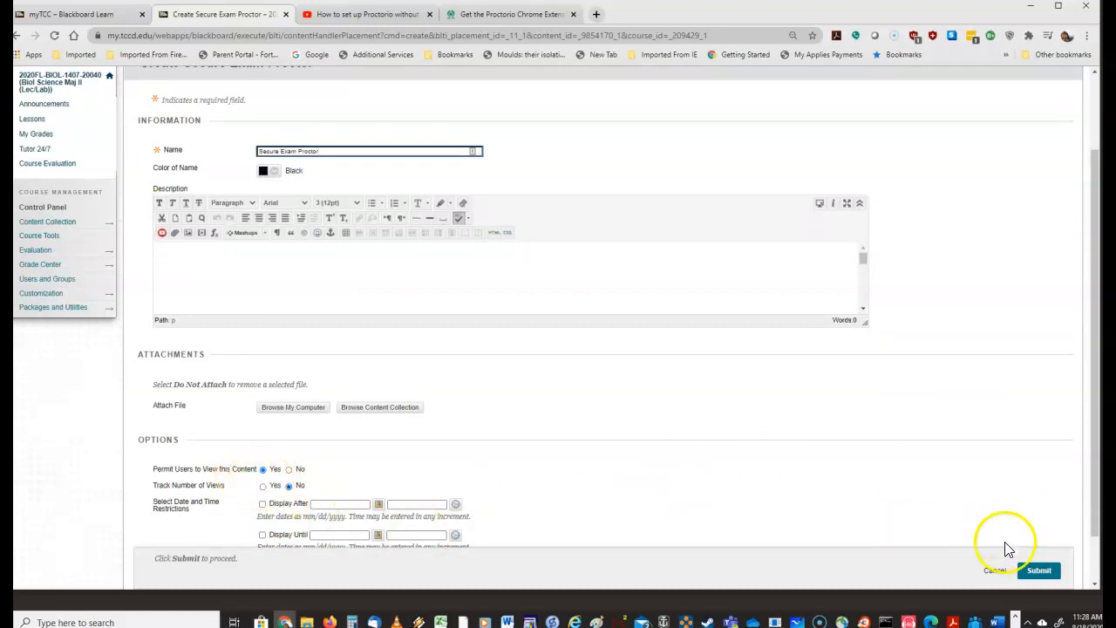
{"action": "left_click", "coordinate": [1031, 571]}
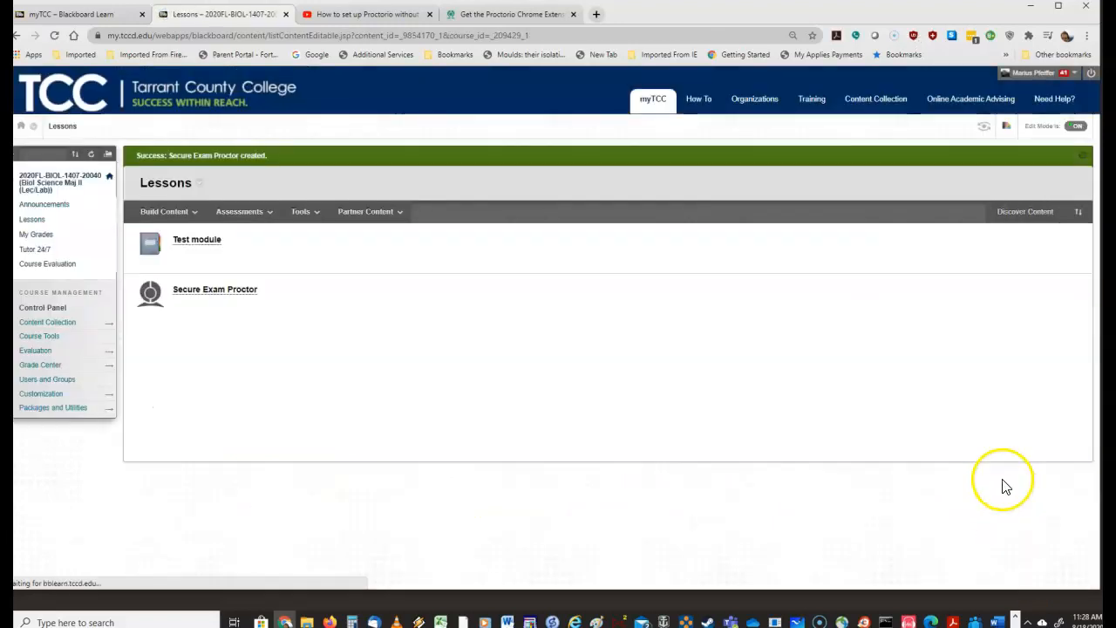
Step: Open the test options of the Testing Proctorio test in the Test module for editing
{"action": "left_click", "coordinate": [151, 301]}
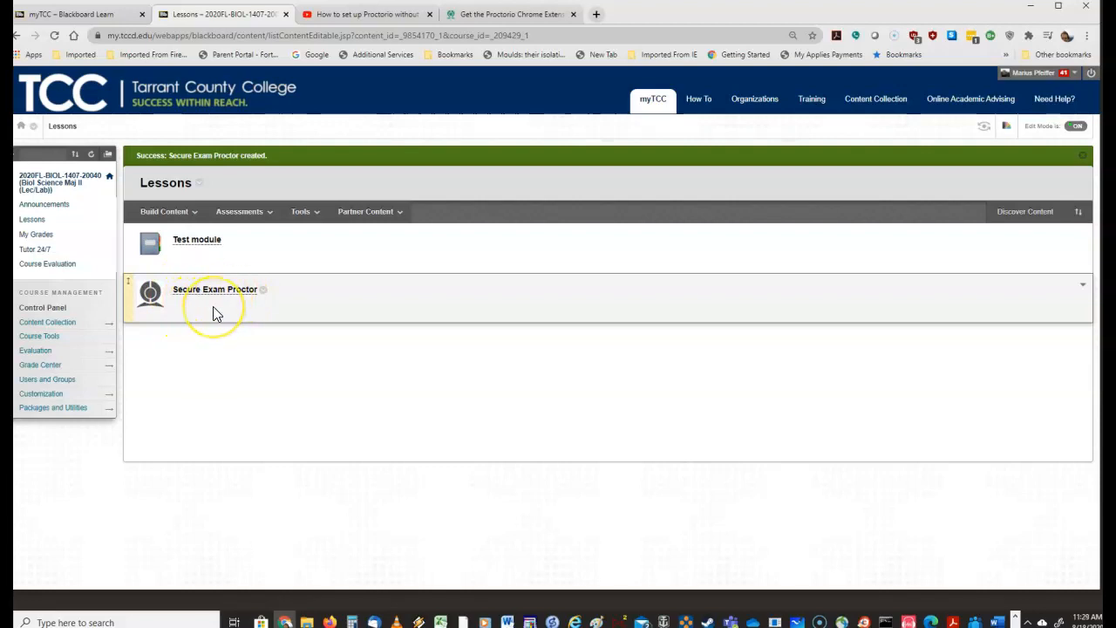
{"action": "left_click", "coordinate": [198, 239]}
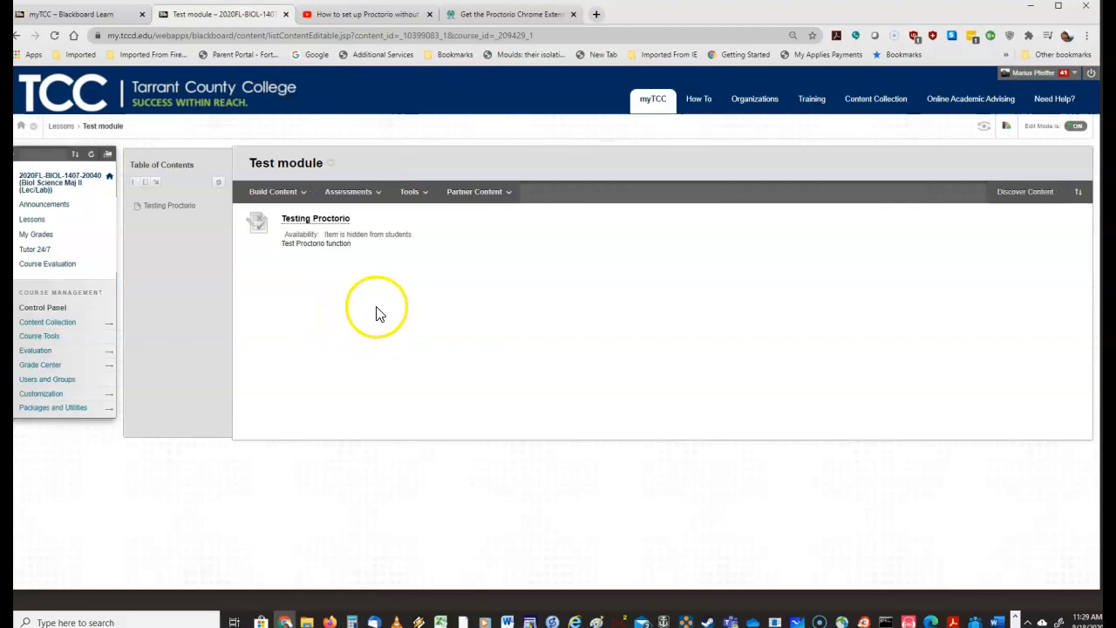
{"action": "left_click", "coordinate": [328, 225]}
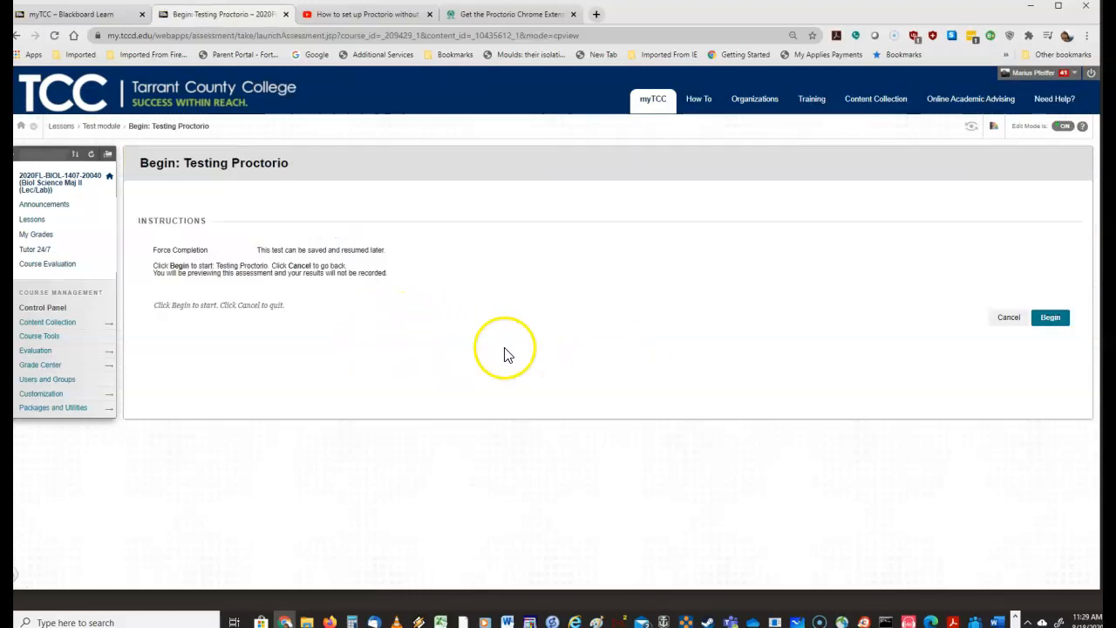
{"action": "left_click", "coordinate": [1008, 319]}
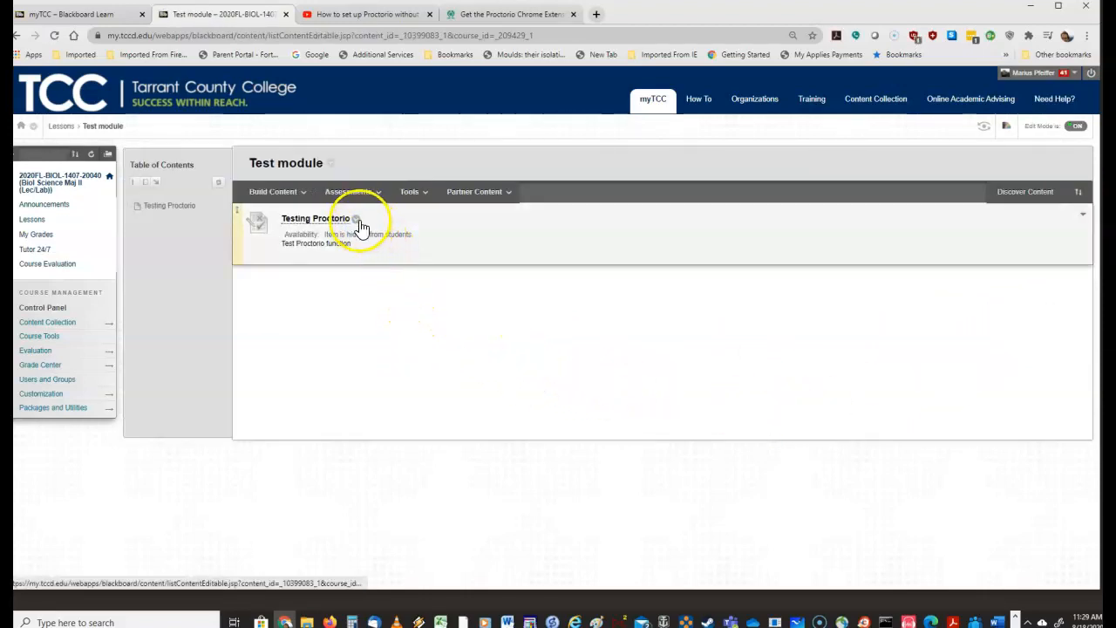
{"action": "left_click", "coordinate": [357, 218]}
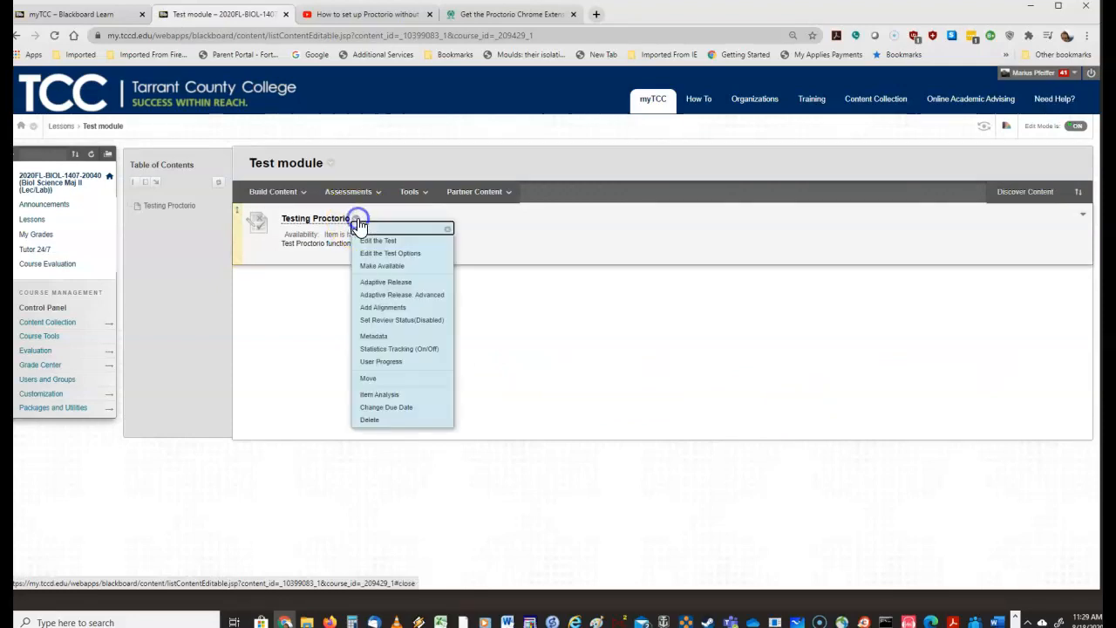
{"action": "left_click", "coordinate": [386, 257]}
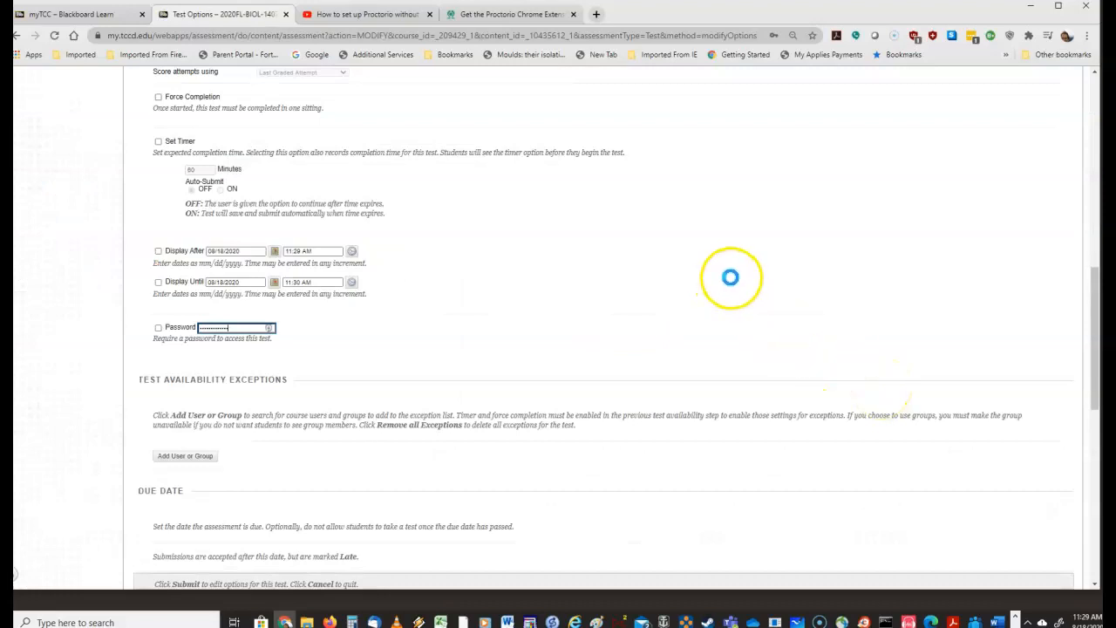
Step: Review the test options from the test information through availability, due date, feedback and presentation to the Proctorio settings
{"action": "scroll", "coordinate": [729, 273], "scroll_direction": "up", "scroll_amount": 5}
{"action": "scroll", "coordinate": [732, 284], "scroll_direction": "up", "scroll_amount": 1}
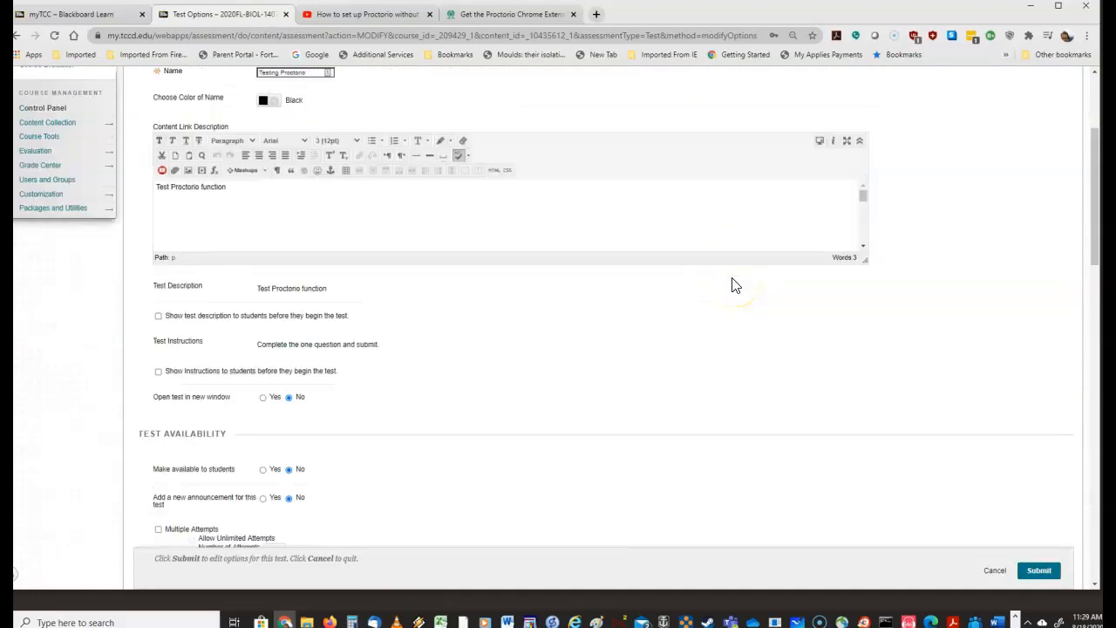
{"action": "scroll", "coordinate": [732, 285], "scroll_direction": "up", "scroll_amount": 1}
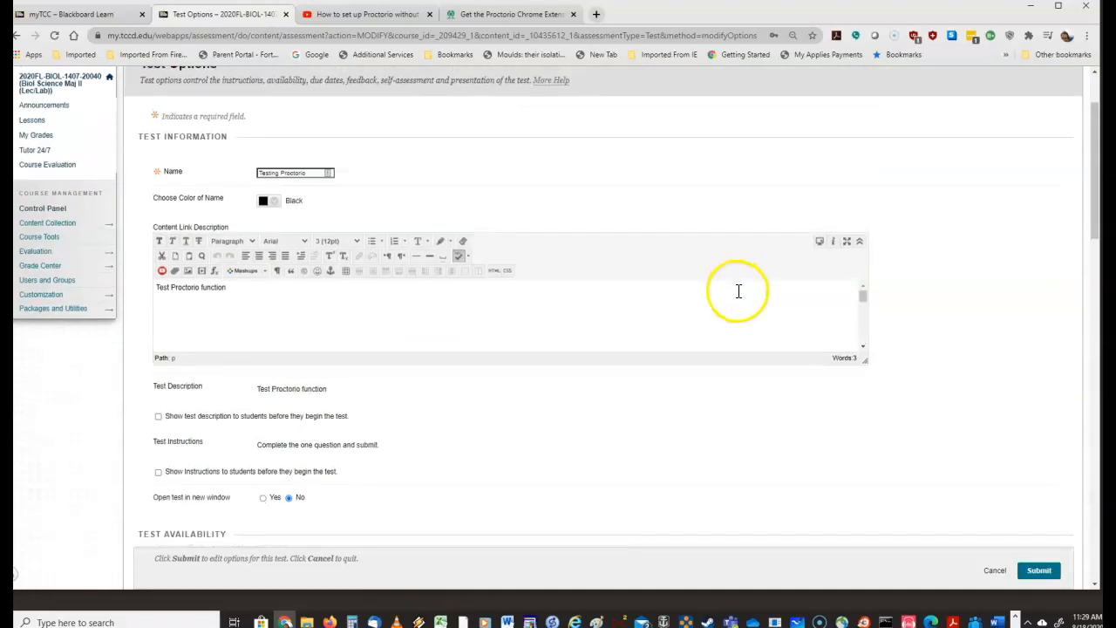
{"action": "scroll", "coordinate": [757, 369], "scroll_direction": "down", "scroll_amount": 1}
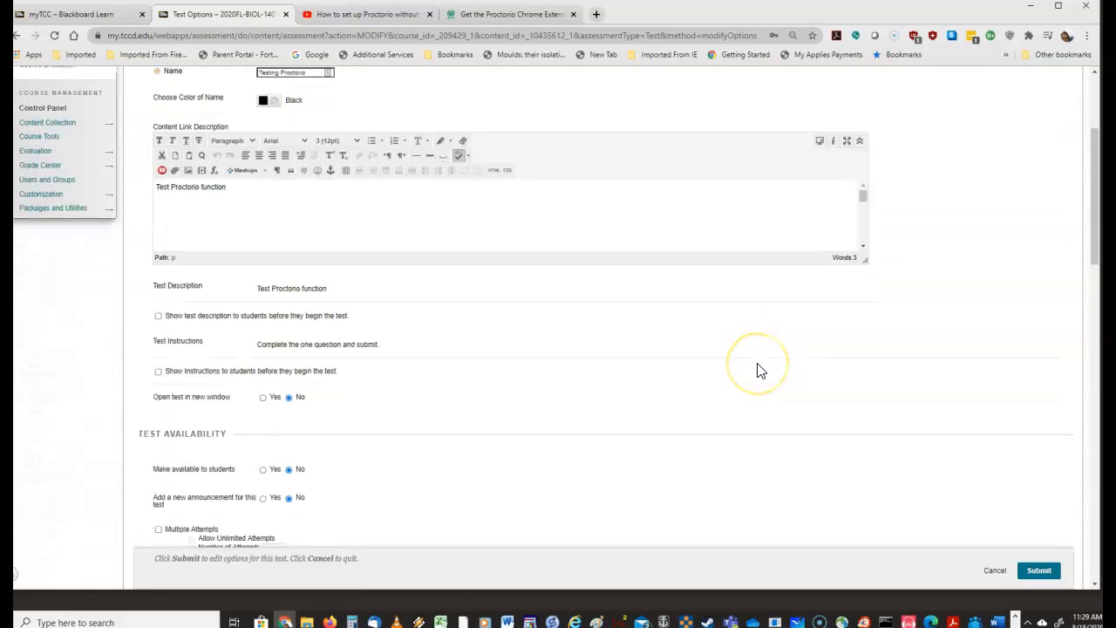
{"action": "scroll", "coordinate": [757, 370], "scroll_direction": "down", "scroll_amount": 1}
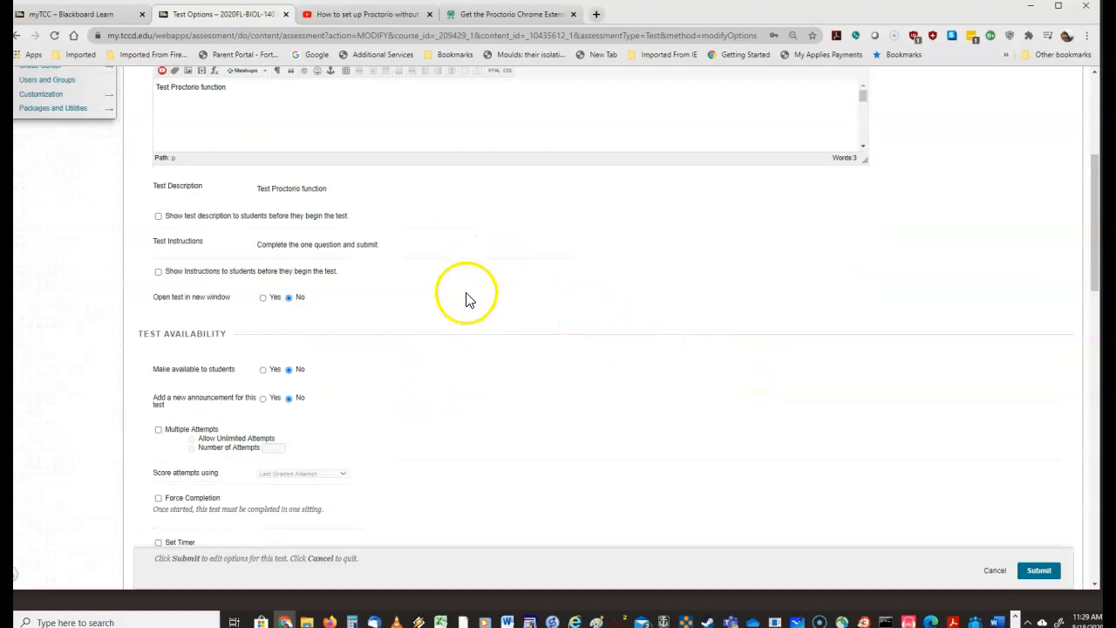
{"action": "scroll", "coordinate": [474, 304], "scroll_direction": "down", "scroll_amount": 1}
{"action": "scroll", "coordinate": [491, 311], "scroll_direction": "down", "scroll_amount": 1}
{"action": "scroll", "coordinate": [490, 321], "scroll_direction": "down", "scroll_amount": 2}
{"action": "scroll", "coordinate": [489, 326], "scroll_direction": "down", "scroll_amount": 3}
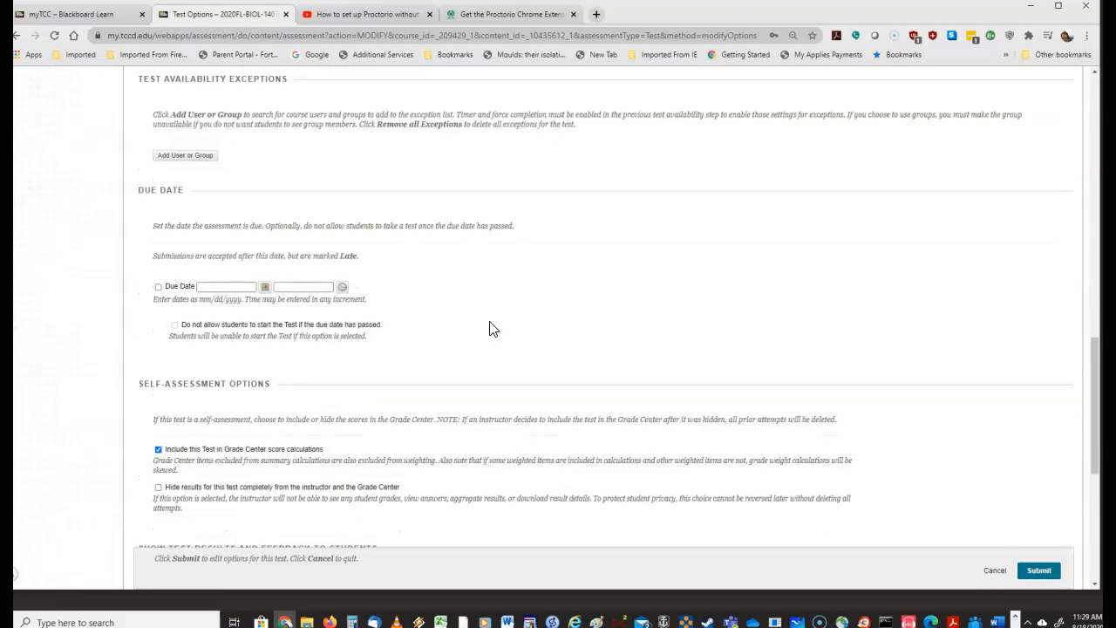
{"action": "scroll", "coordinate": [489, 328], "scroll_direction": "down", "scroll_amount": 1}
{"action": "scroll", "coordinate": [489, 328], "scroll_direction": "down", "scroll_amount": 3}
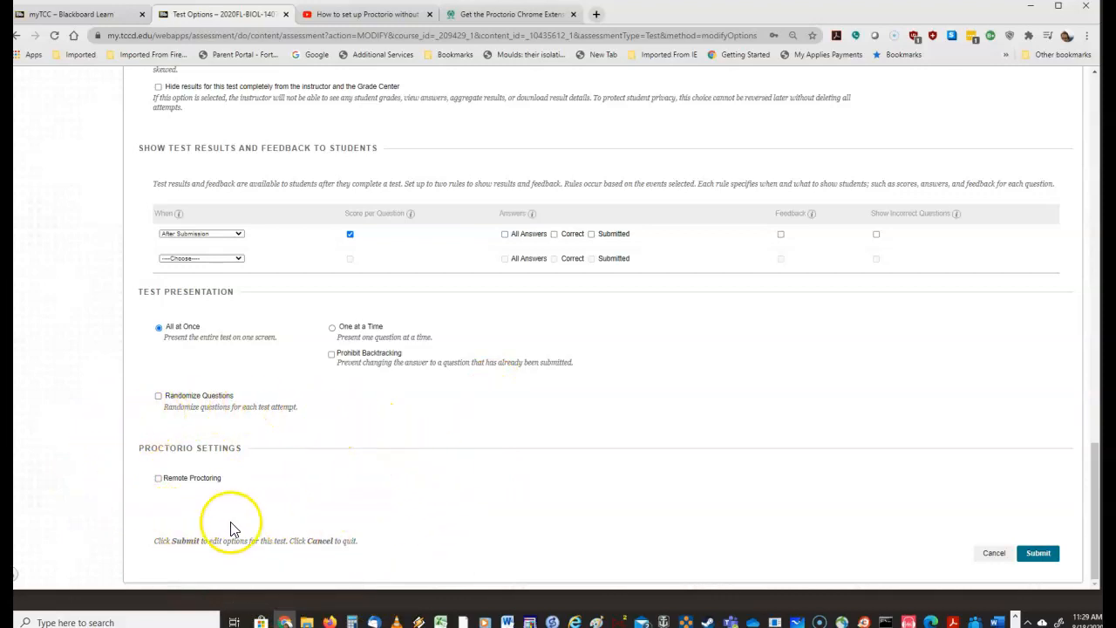
Step: Enable Remote Proctoring for the test and apply the instructor's saved Test Settings profile
{"action": "left_click", "coordinate": [159, 478]}
{"action": "scroll", "coordinate": [682, 423], "scroll_direction": "down", "scroll_amount": 3}
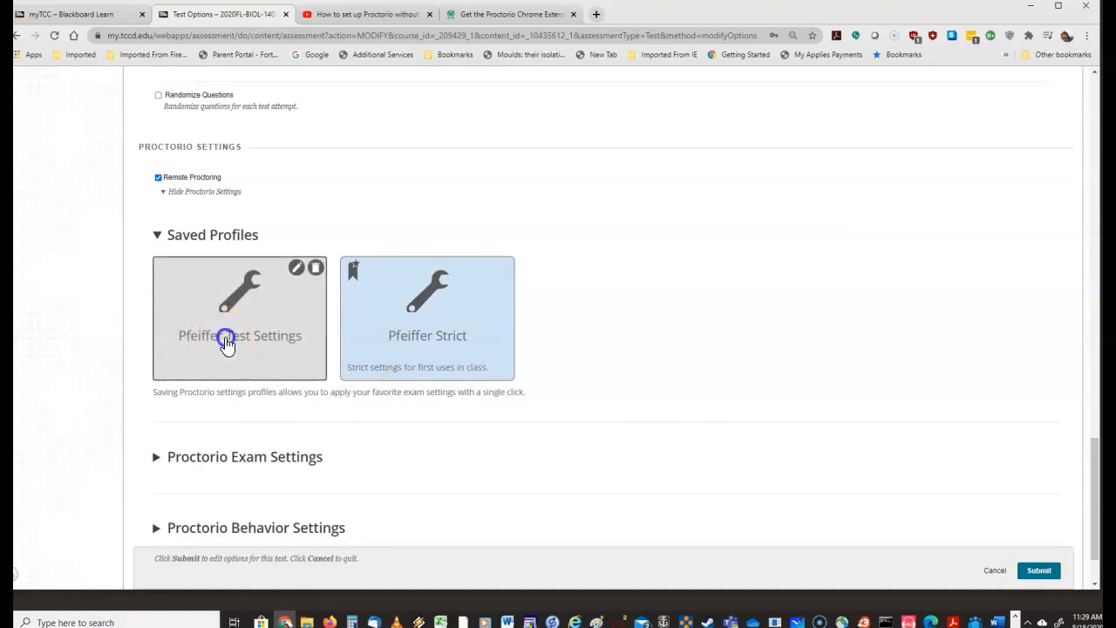
{"action": "left_click", "coordinate": [224, 341]}
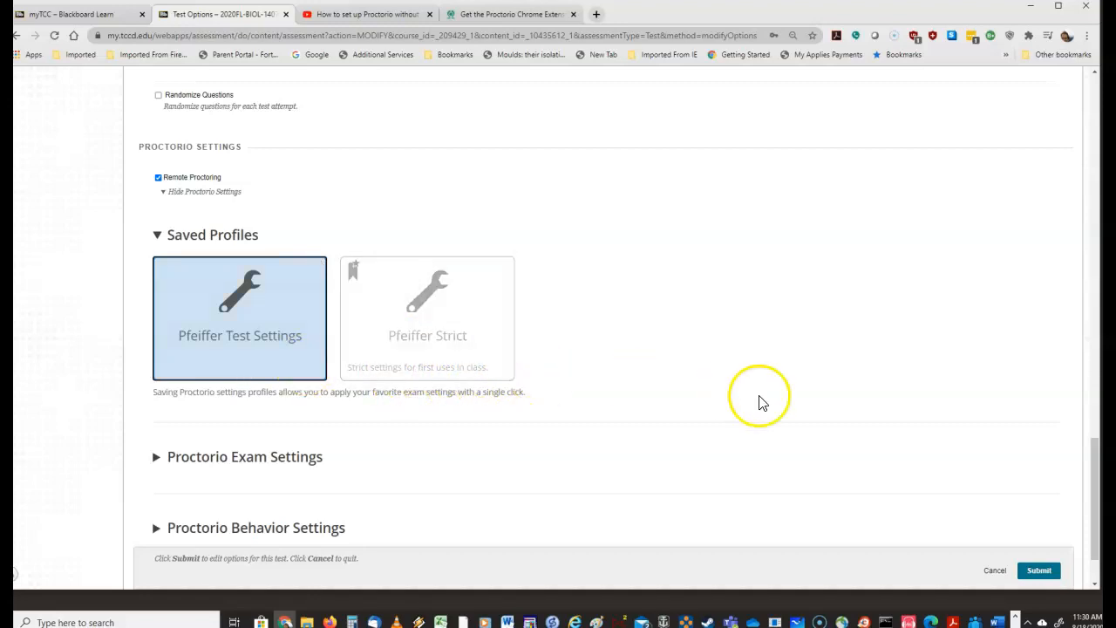
Step: Expand the Proctorio exam settings and set the full screen lock down option to Severe (0s)
{"action": "scroll", "coordinate": [781, 417], "scroll_direction": "down", "scroll_amount": 2}
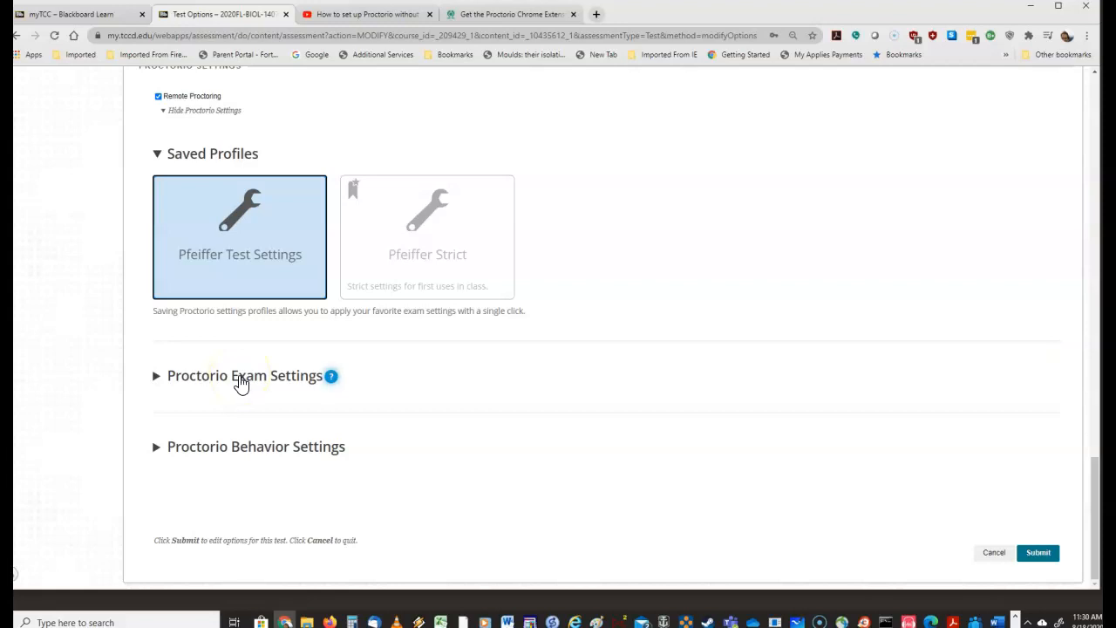
{"action": "left_click", "coordinate": [241, 382]}
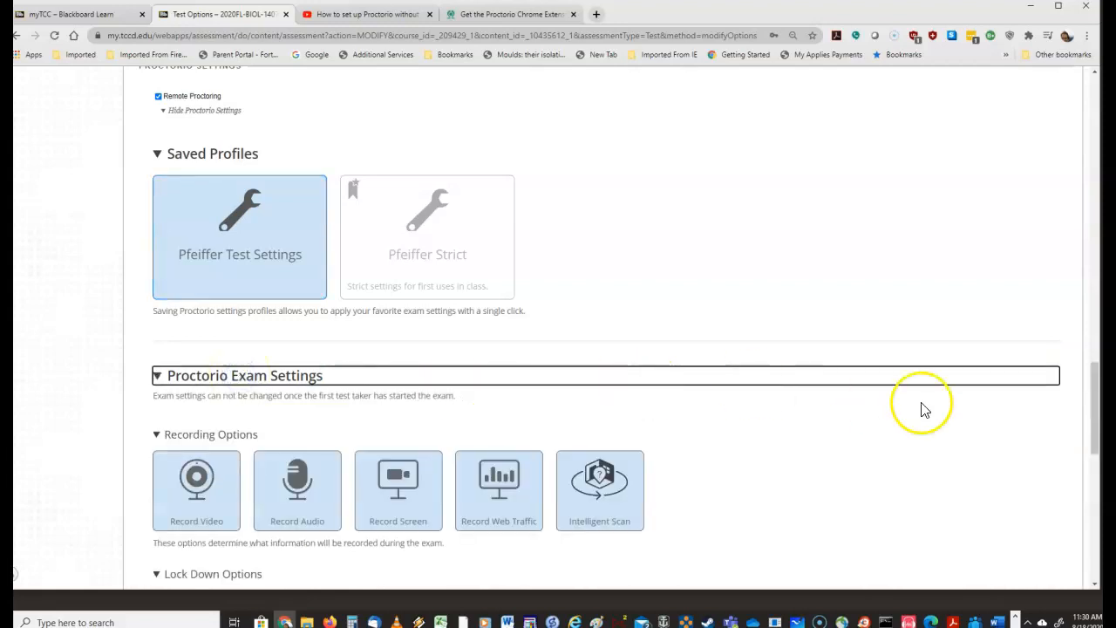
{"action": "scroll", "coordinate": [925, 410], "scroll_direction": "down", "scroll_amount": 4}
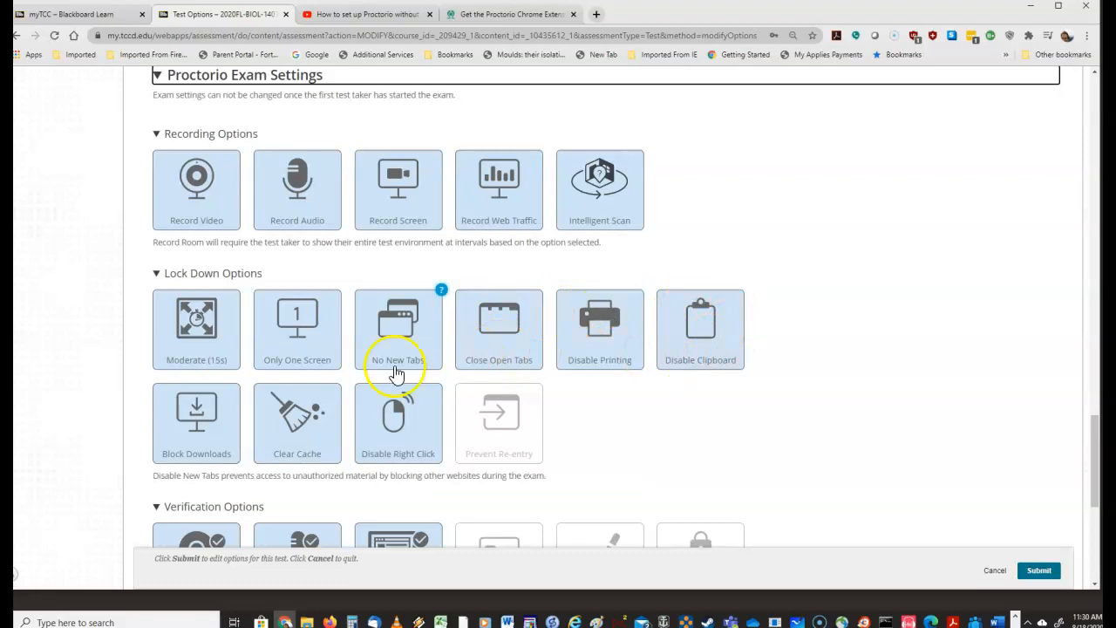
{"action": "left_click", "coordinate": [206, 355]}
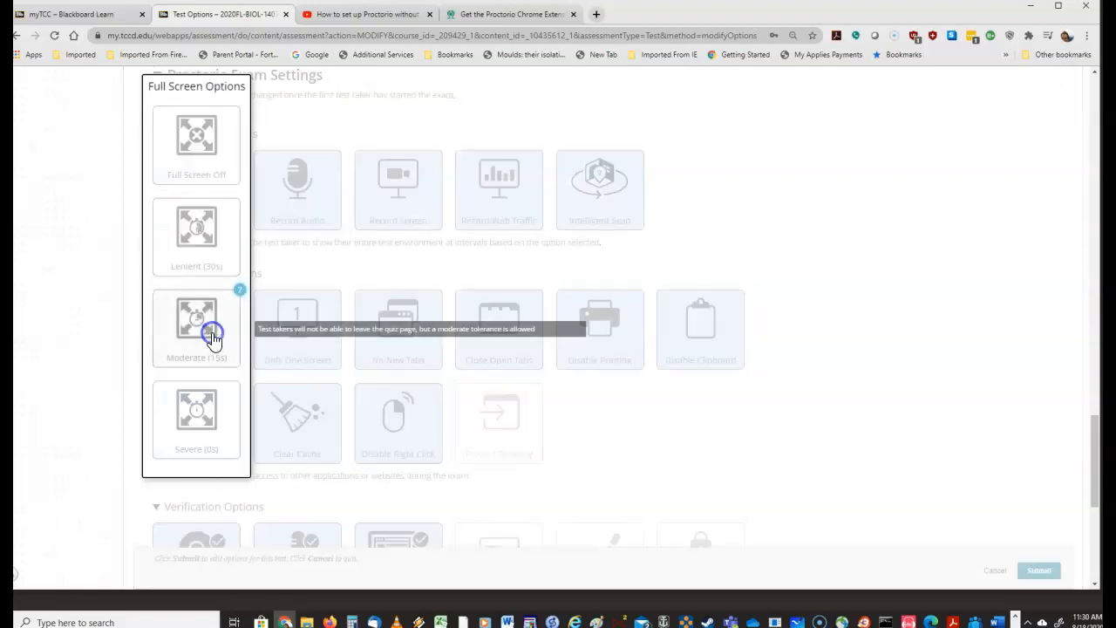
{"action": "left_click", "coordinate": [202, 426]}
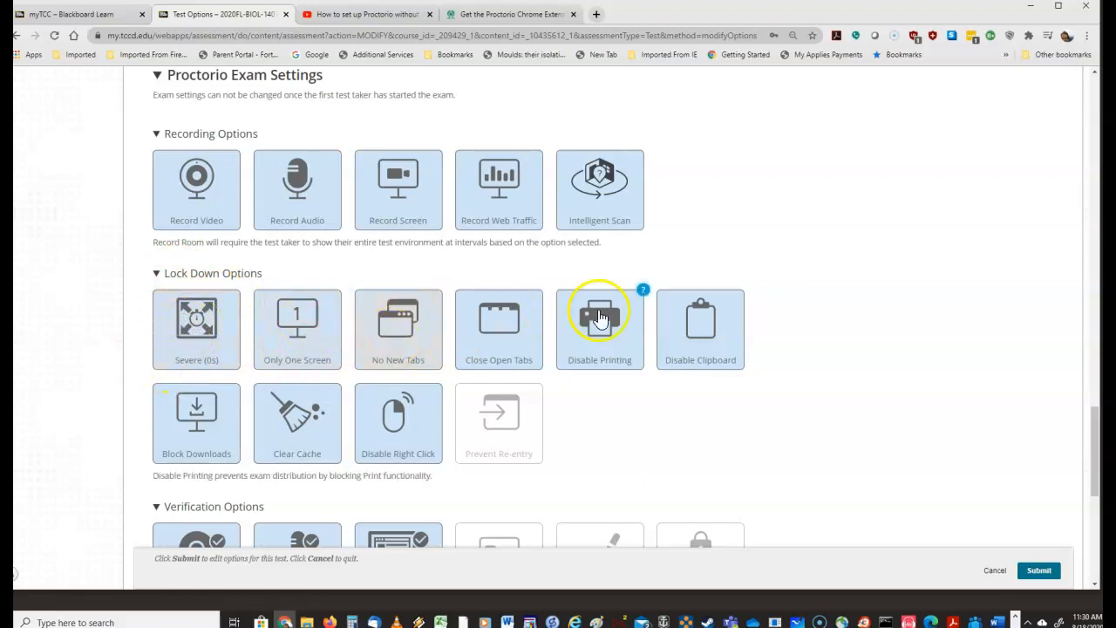
Step: Set the re-entry lock down option to No Re-entry
{"action": "left_click", "coordinate": [494, 443]}
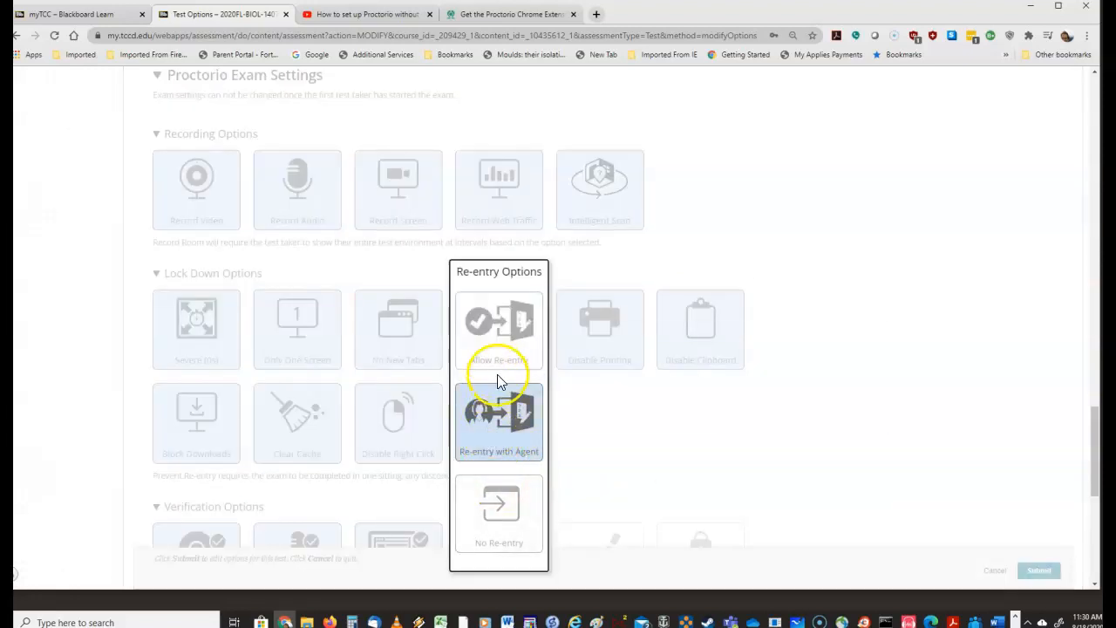
{"action": "left_click", "coordinate": [497, 504]}
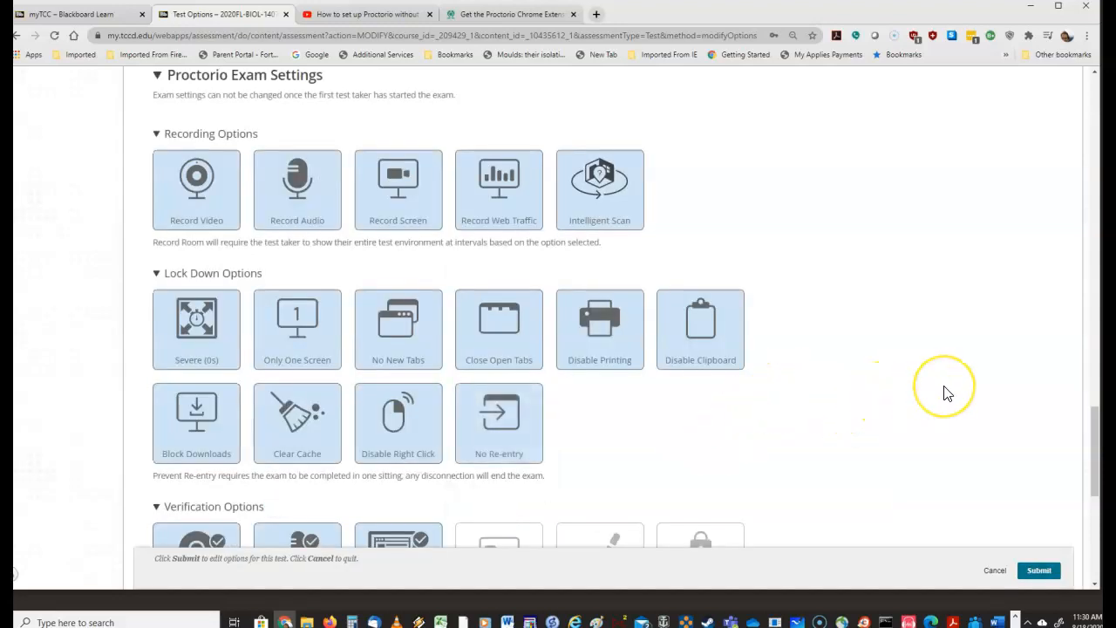
{"action": "scroll", "coordinate": [938, 395], "scroll_direction": "down", "scroll_amount": 1}
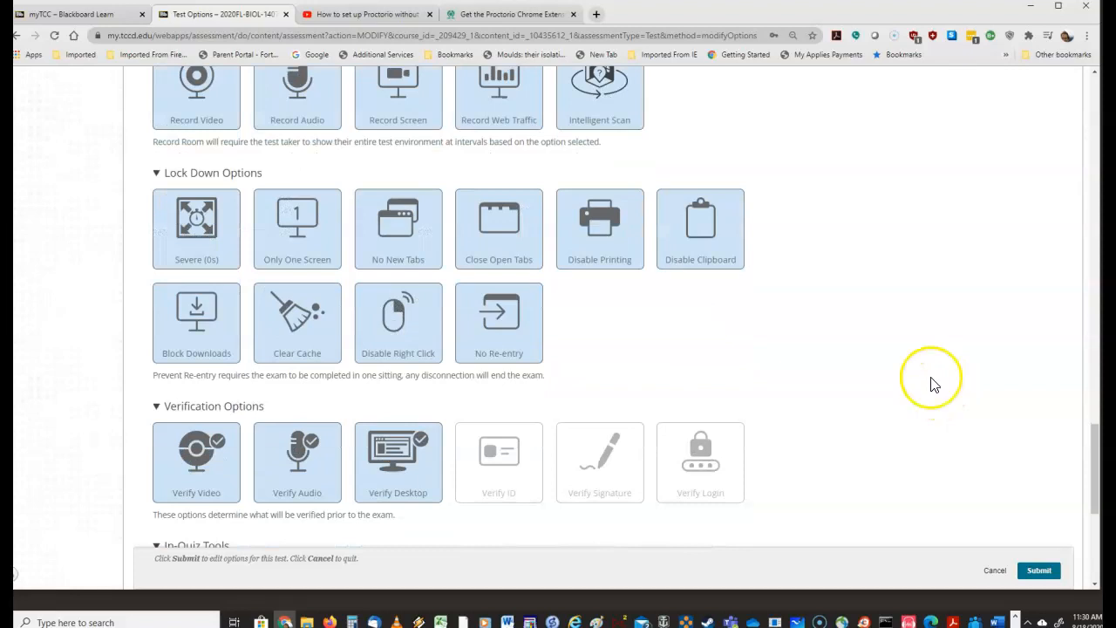
Step: Turn on ID verification as Auto ID Check in the verification options of the exam settings
{"action": "scroll", "coordinate": [933, 384], "scroll_direction": "up", "scroll_amount": 1}
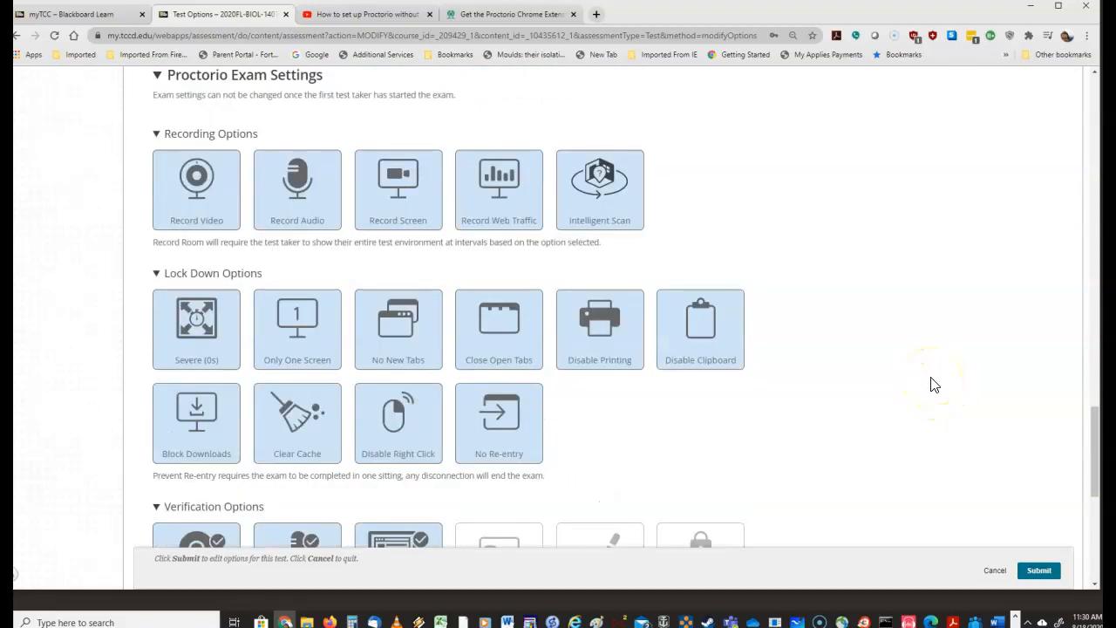
{"action": "scroll", "coordinate": [934, 385], "scroll_direction": "down", "scroll_amount": 2}
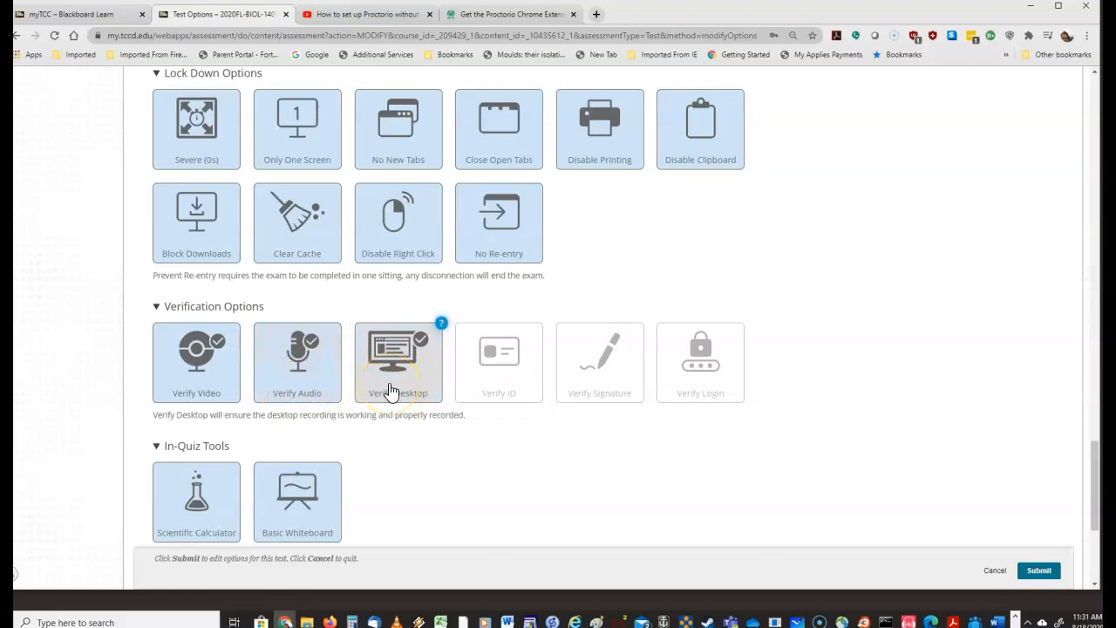
{"action": "left_click", "coordinate": [494, 375]}
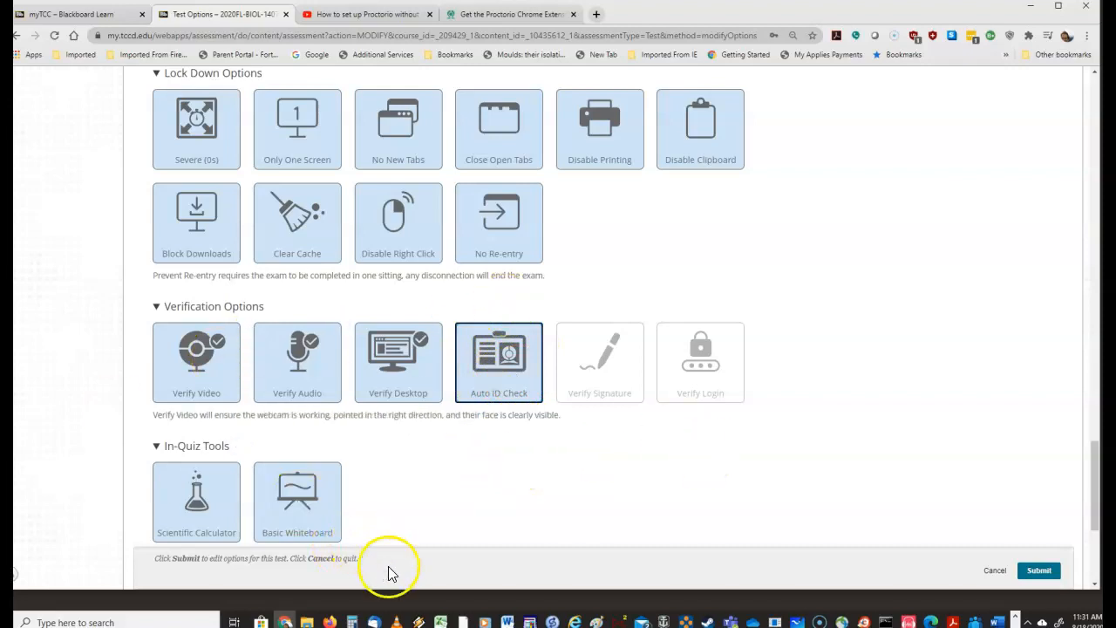
Step: Set the in-quiz calculator option to Scientific
{"action": "scroll", "coordinate": [549, 498], "scroll_direction": "down", "scroll_amount": 2}
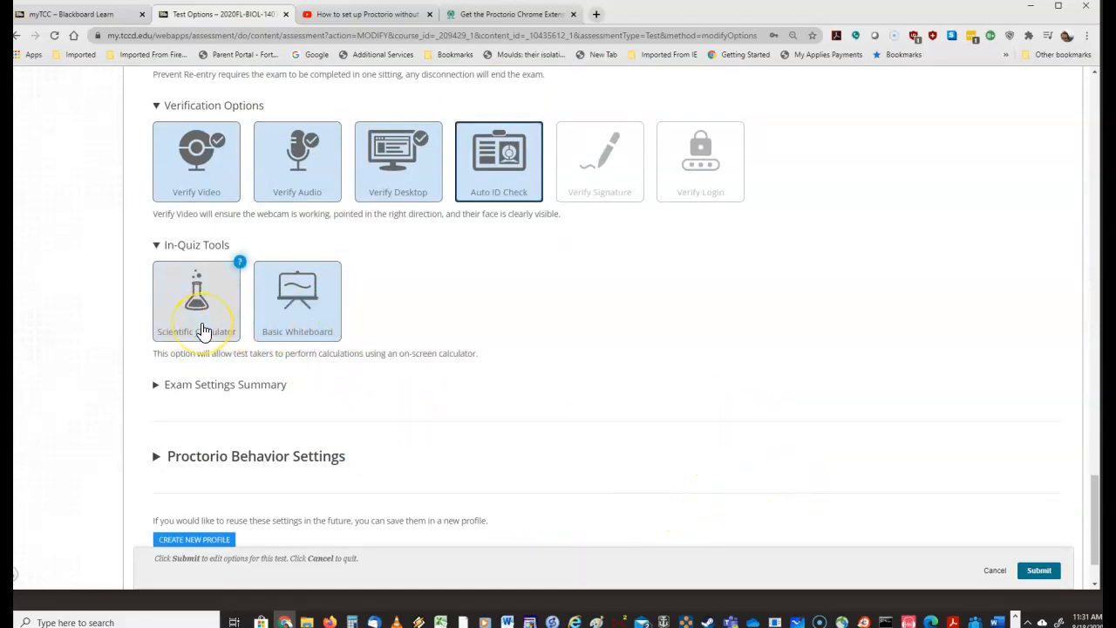
{"action": "left_click", "coordinate": [200, 330]}
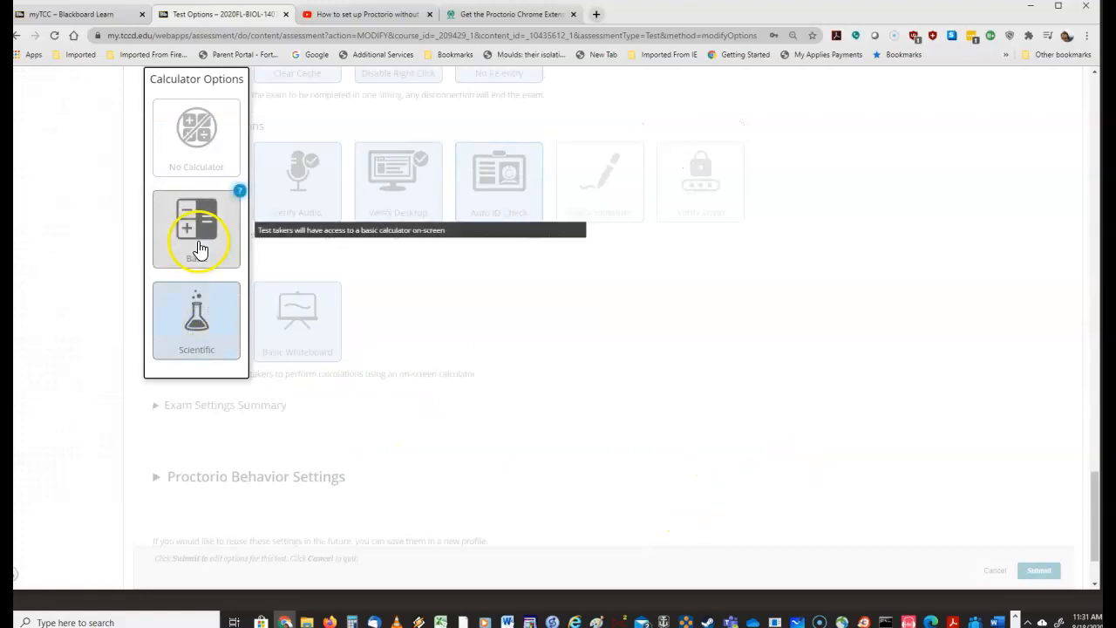
{"action": "left_click", "coordinate": [180, 316]}
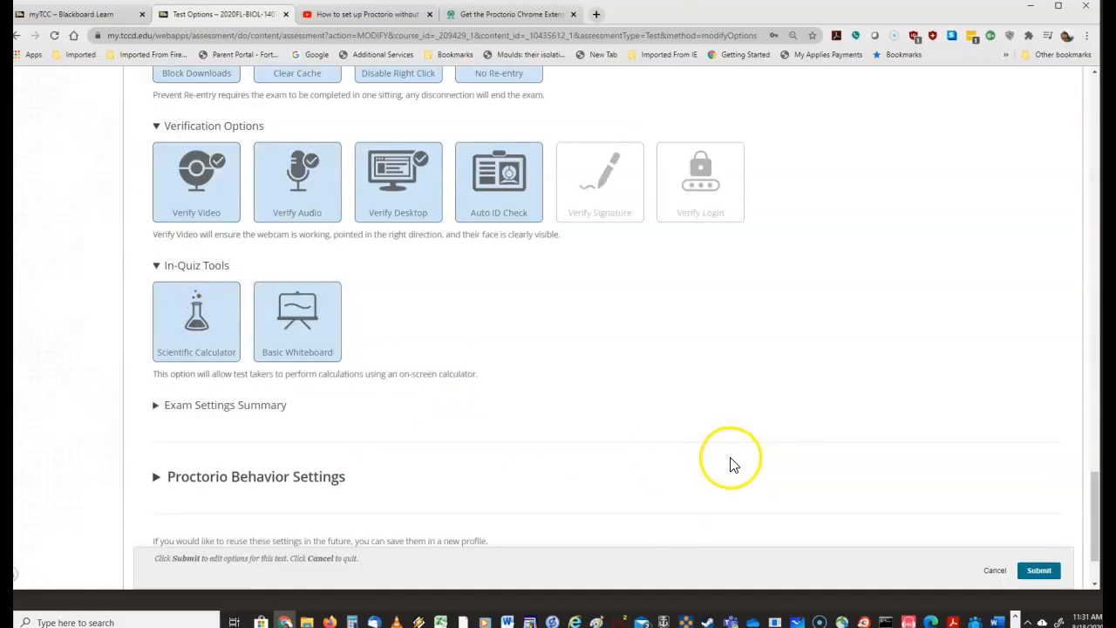
Step: Expand the Proctorio behavior settings and examine the presets, the frame metric severities and the computer, environmental and technical exam metrics
{"action": "scroll", "coordinate": [733, 464], "scroll_direction": "down", "scroll_amount": 2}
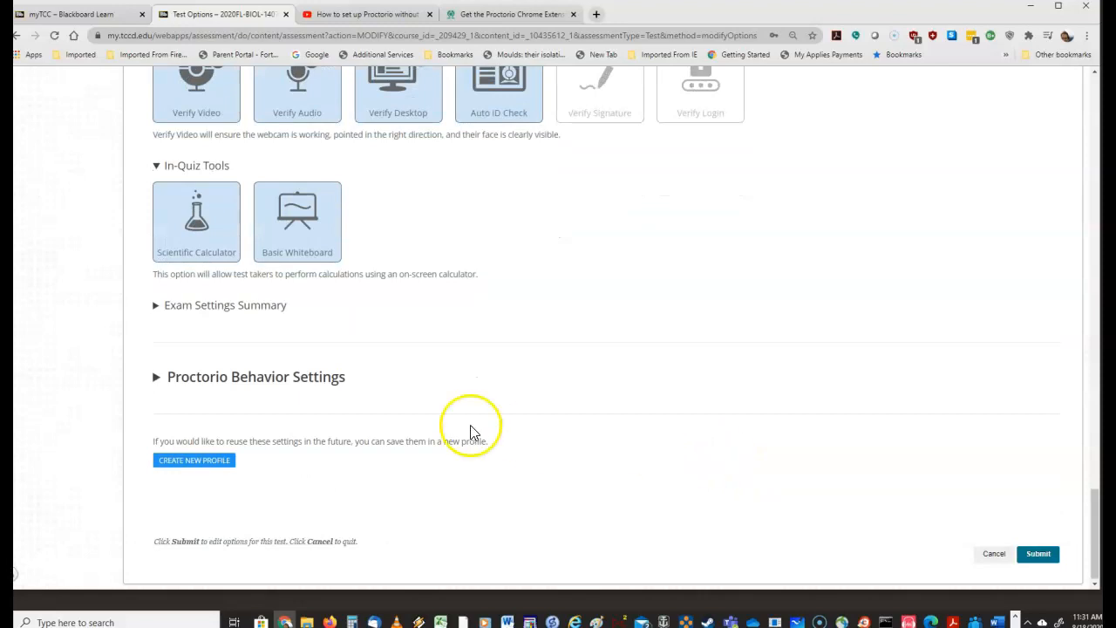
{"action": "left_click", "coordinate": [255, 380]}
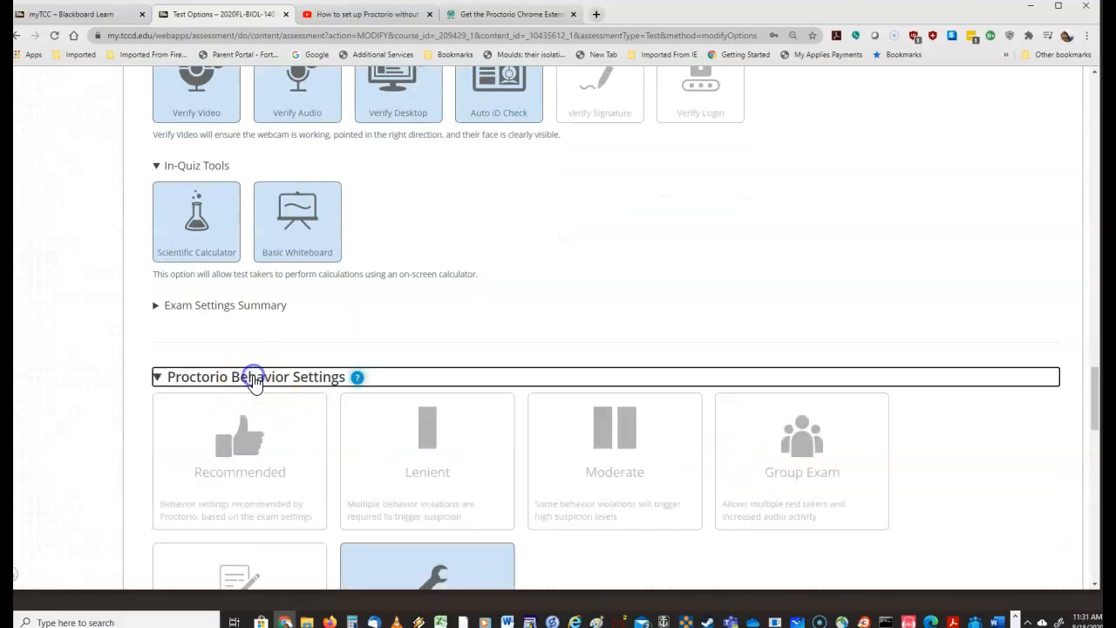
{"action": "scroll", "coordinate": [1025, 436], "scroll_direction": "down", "scroll_amount": 2}
{"action": "scroll", "coordinate": [1003, 441], "scroll_direction": "down", "scroll_amount": 8}
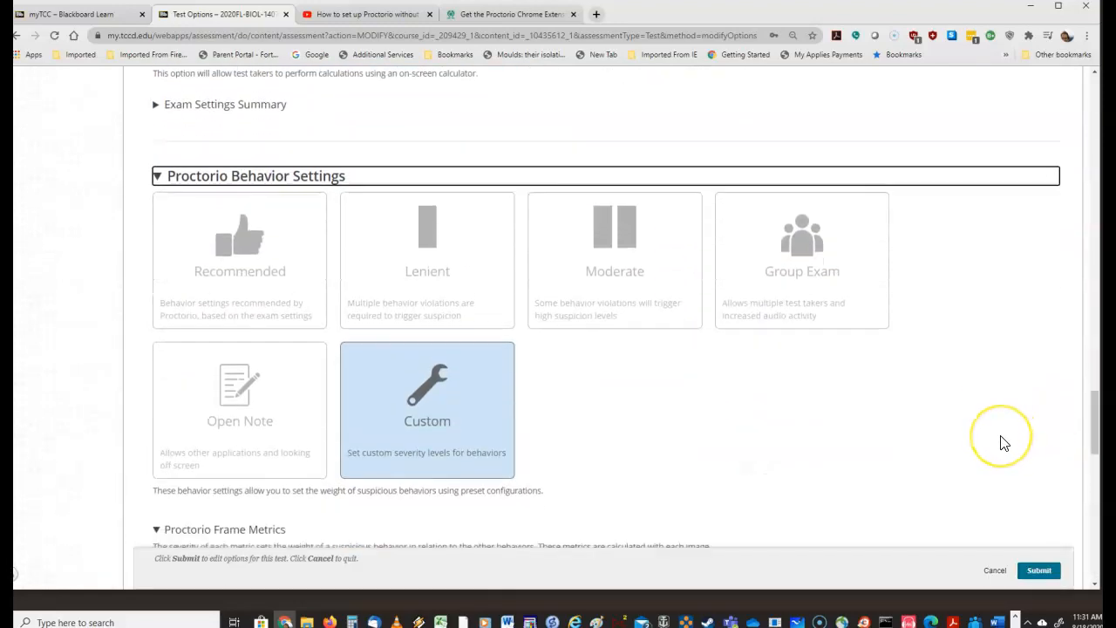
{"action": "scroll", "coordinate": [1003, 443], "scroll_direction": "down", "scroll_amount": 2}
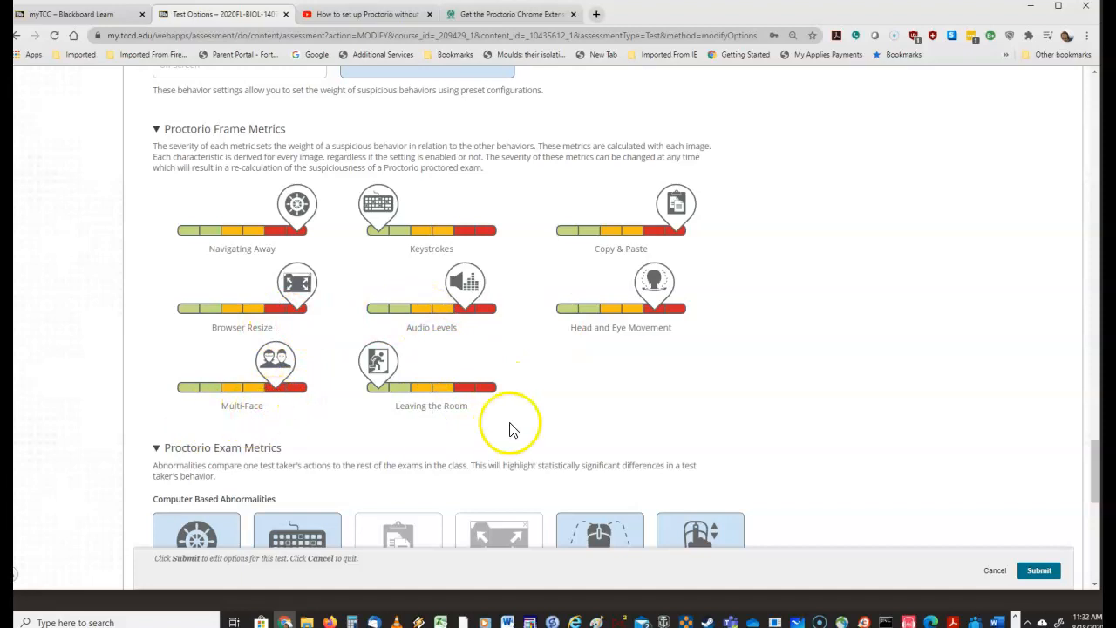
{"action": "scroll", "coordinate": [710, 386], "scroll_direction": "down", "scroll_amount": 2}
{"action": "left_click", "coordinate": [463, 290]}
{"action": "left_click_drag", "start_coordinate": [386, 257], "coordinate": [482, 279]}
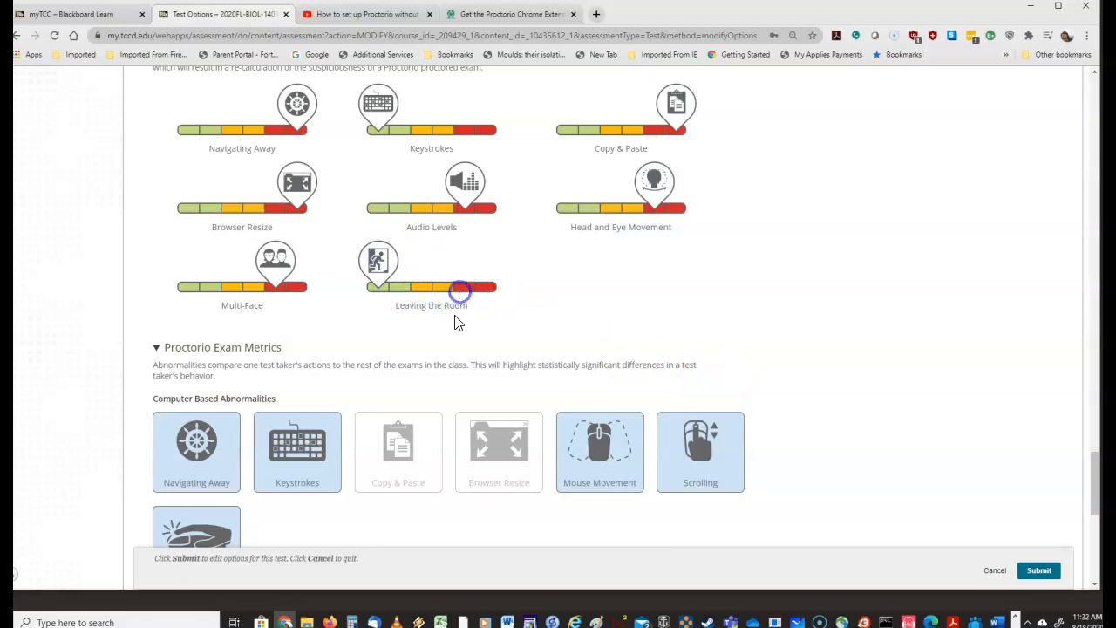
{"action": "left_click", "coordinate": [608, 310]}
{"action": "scroll", "coordinate": [913, 317], "scroll_direction": "down", "scroll_amount": 3}
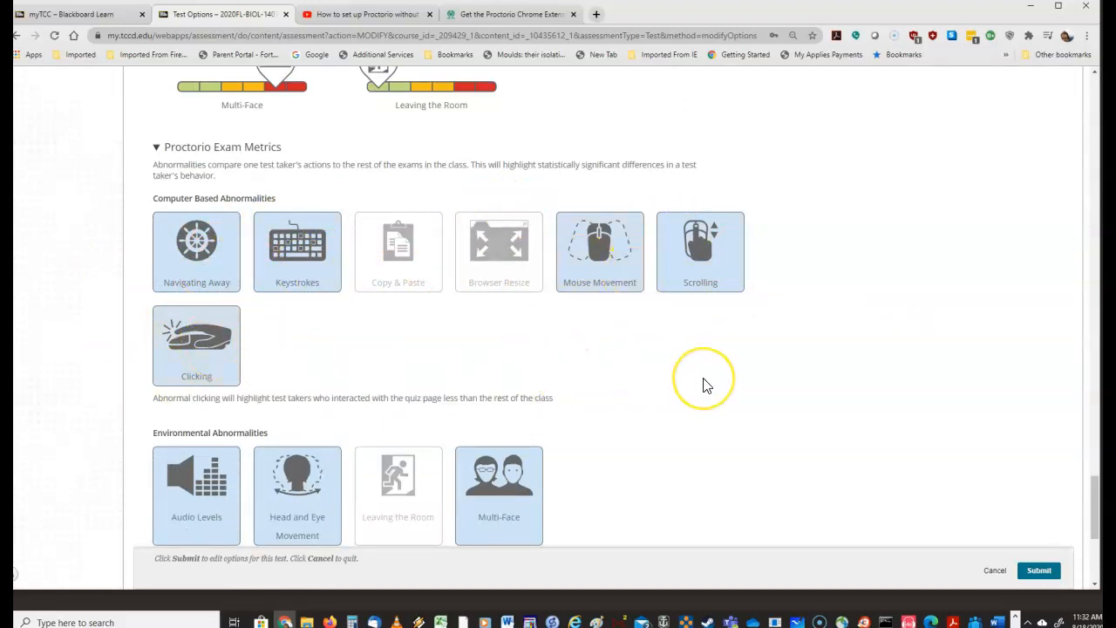
{"action": "scroll", "coordinate": [706, 385], "scroll_direction": "down", "scroll_amount": 3}
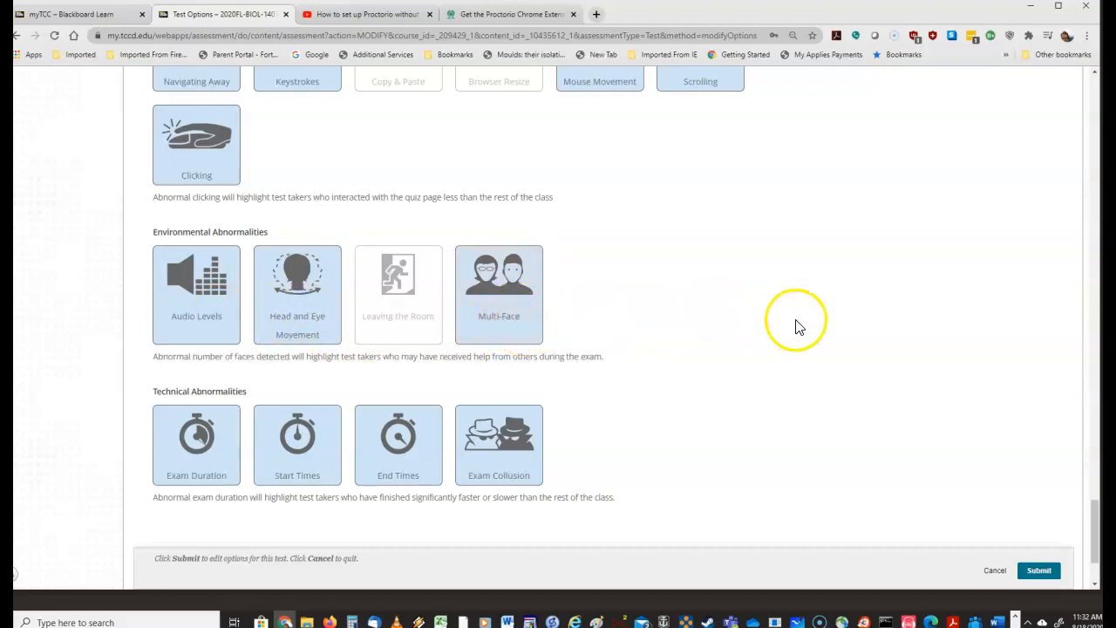
{"action": "scroll", "coordinate": [796, 325], "scroll_direction": "down", "scroll_amount": 2}
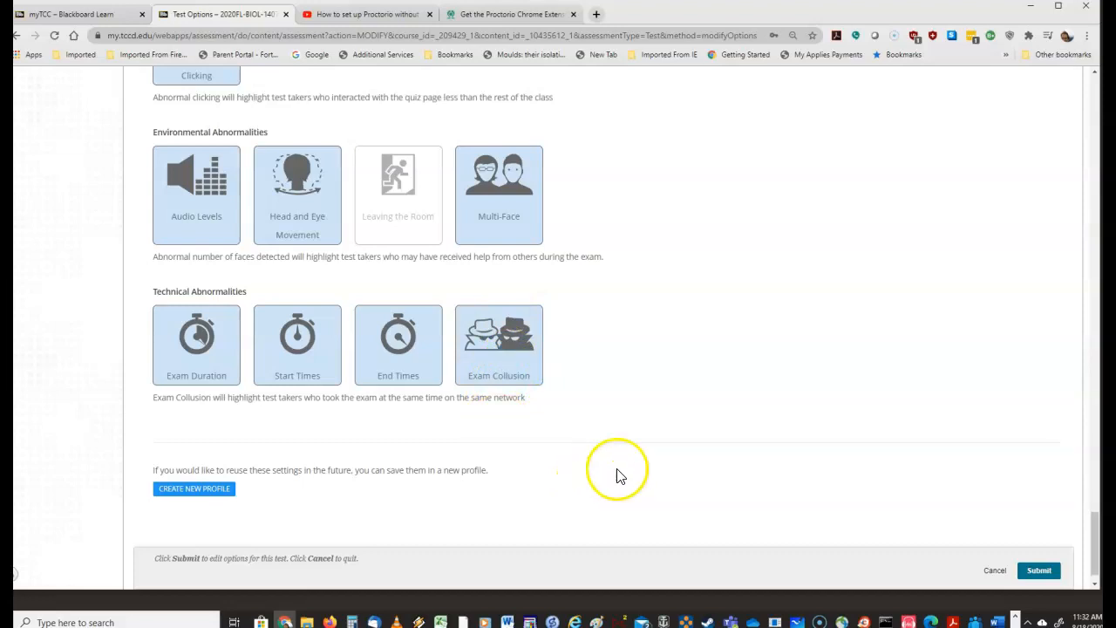
Step: Recheck the recording, lock down, verification and in-quiz options, the Custom behavior preset, and the frame and exam metrics
{"action": "scroll", "coordinate": [794, 406], "scroll_direction": "up", "scroll_amount": 5}
{"action": "scroll", "coordinate": [794, 406], "scroll_direction": "up", "scroll_amount": 10}
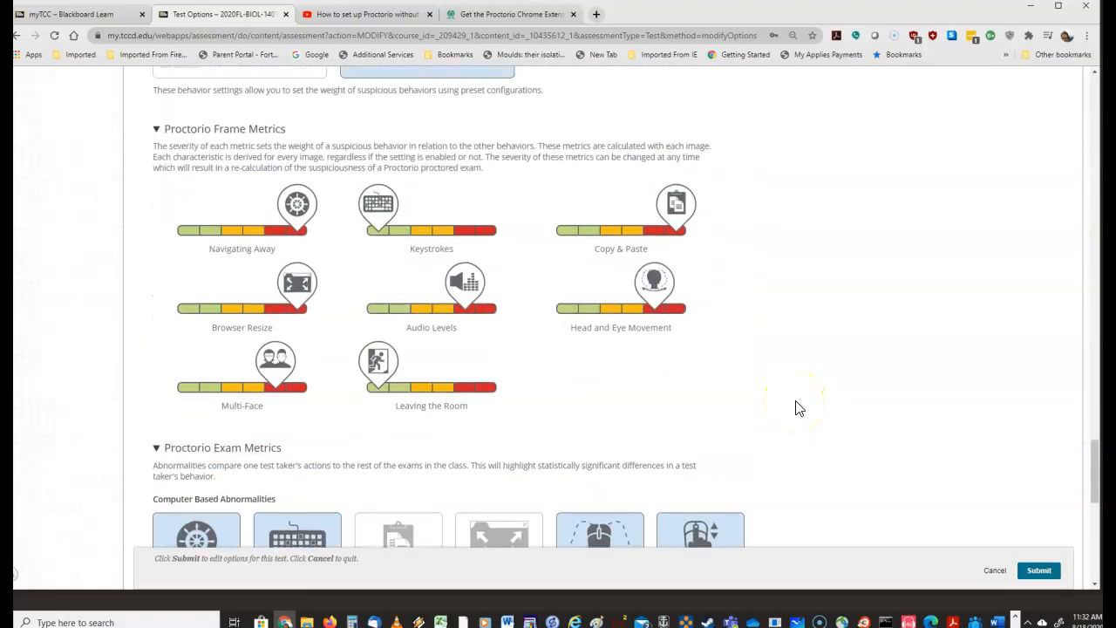
{"action": "scroll", "coordinate": [794, 407], "scroll_direction": "up", "scroll_amount": 5}
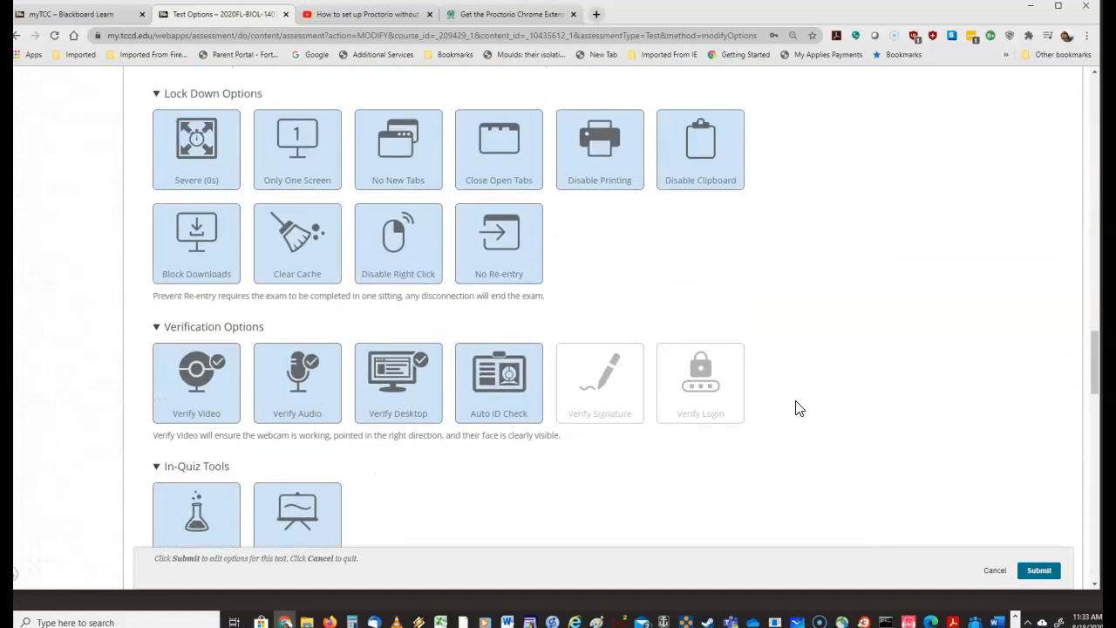
{"action": "scroll", "coordinate": [800, 408], "scroll_direction": "up", "scroll_amount": 3}
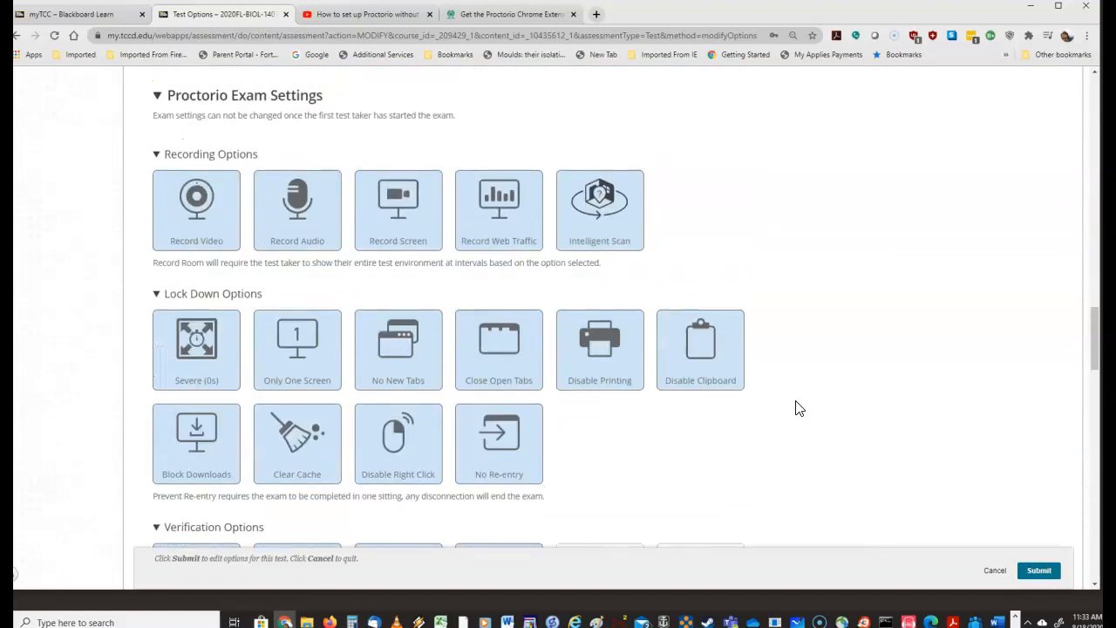
{"action": "scroll", "coordinate": [799, 408], "scroll_direction": "down", "scroll_amount": 1}
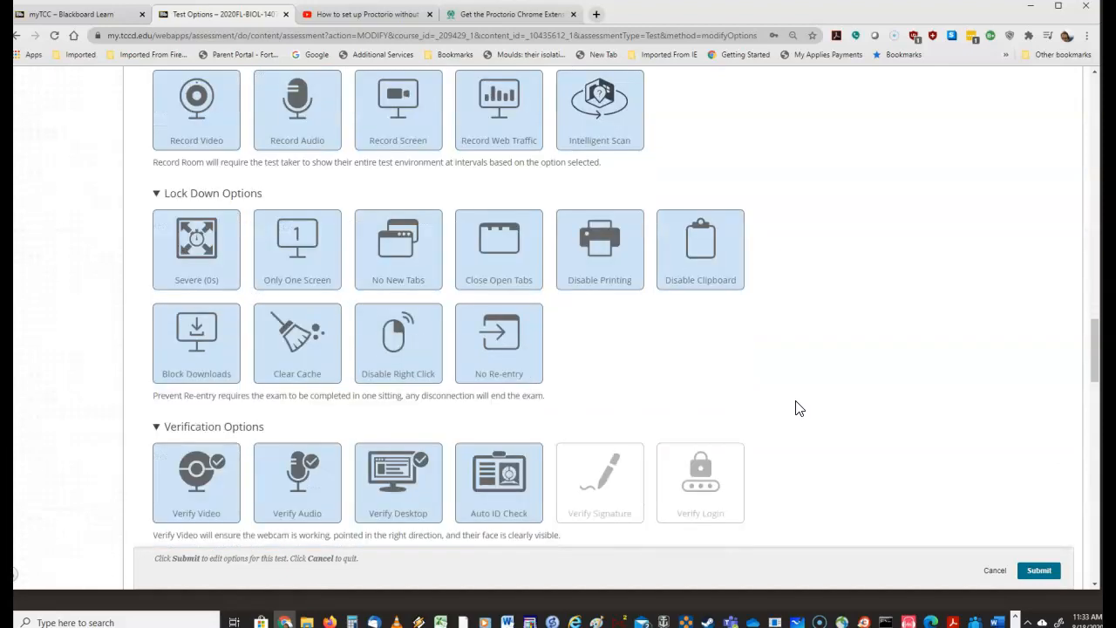
{"action": "scroll", "coordinate": [800, 408], "scroll_direction": "down", "scroll_amount": 2}
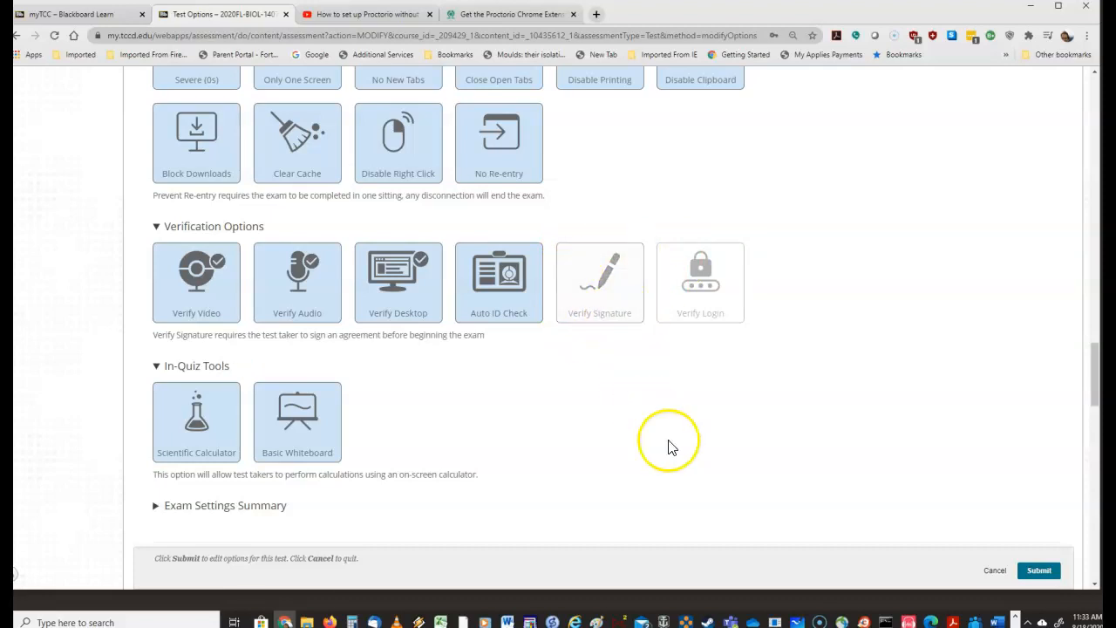
{"action": "scroll", "coordinate": [735, 473], "scroll_direction": "down", "scroll_amount": 3}
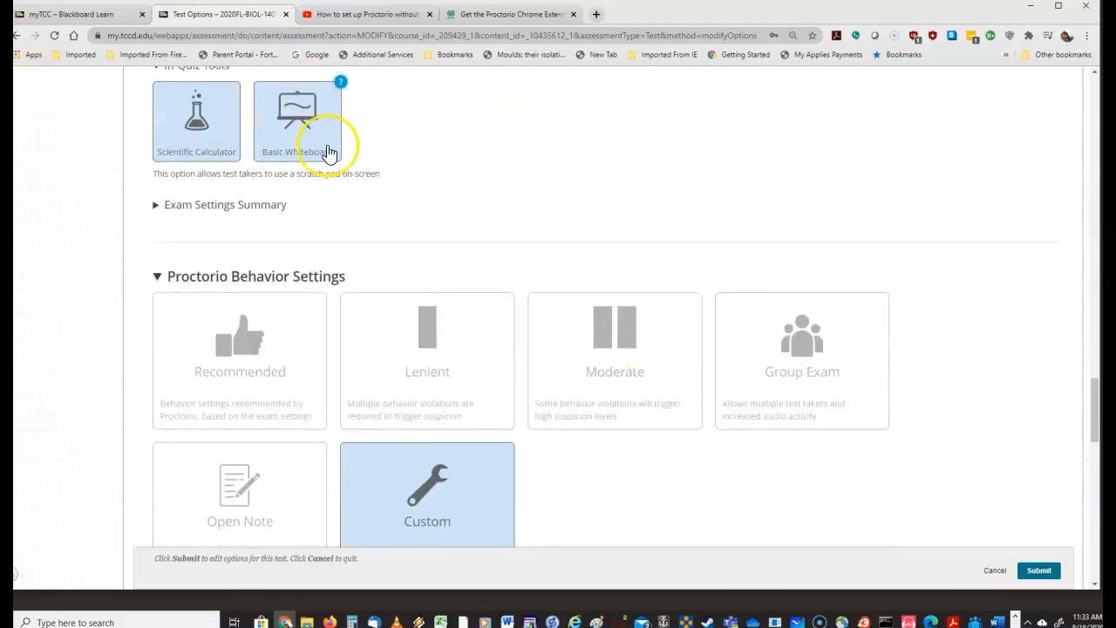
{"action": "scroll", "coordinate": [964, 361], "scroll_direction": "down", "scroll_amount": 1}
{"action": "scroll", "coordinate": [964, 365], "scroll_direction": "down", "scroll_amount": 1}
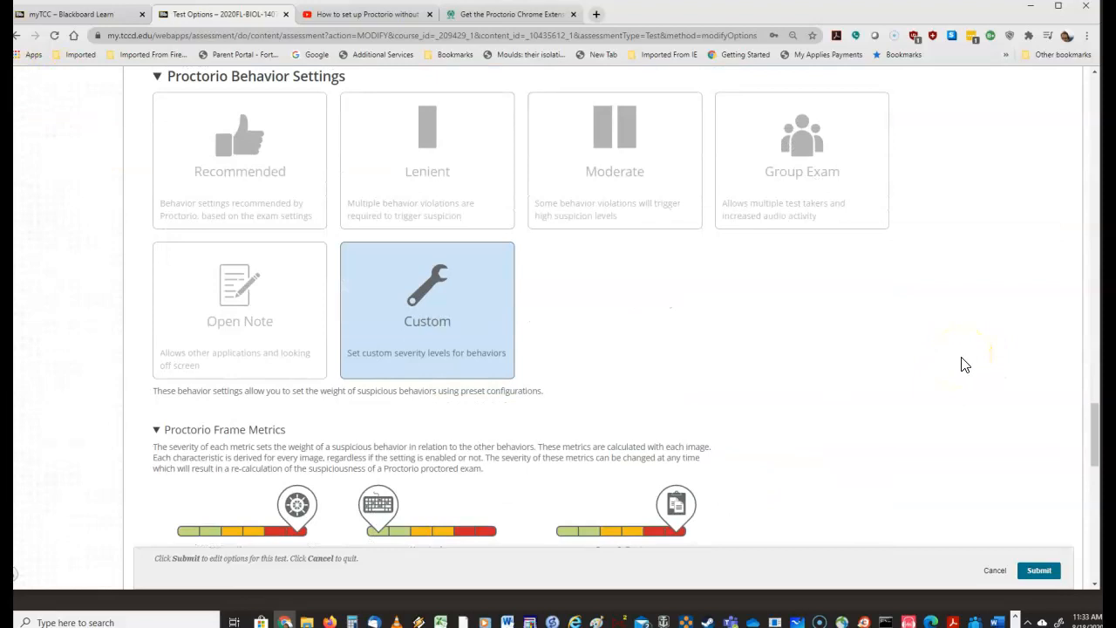
{"action": "left_click", "coordinate": [423, 338]}
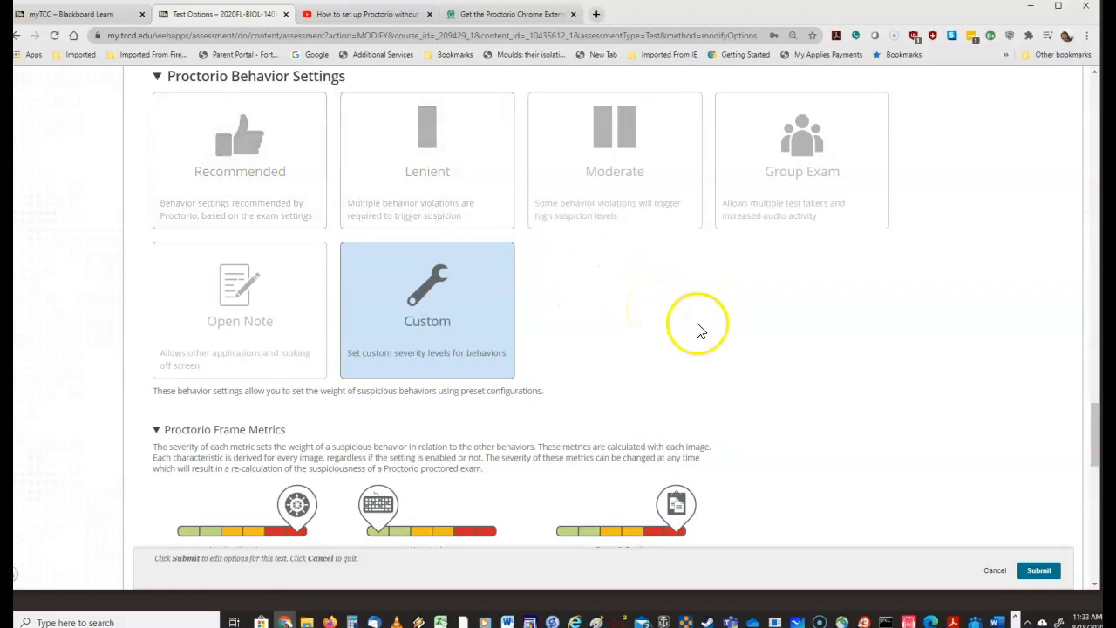
{"action": "scroll", "coordinate": [702, 326], "scroll_direction": "down", "scroll_amount": 3}
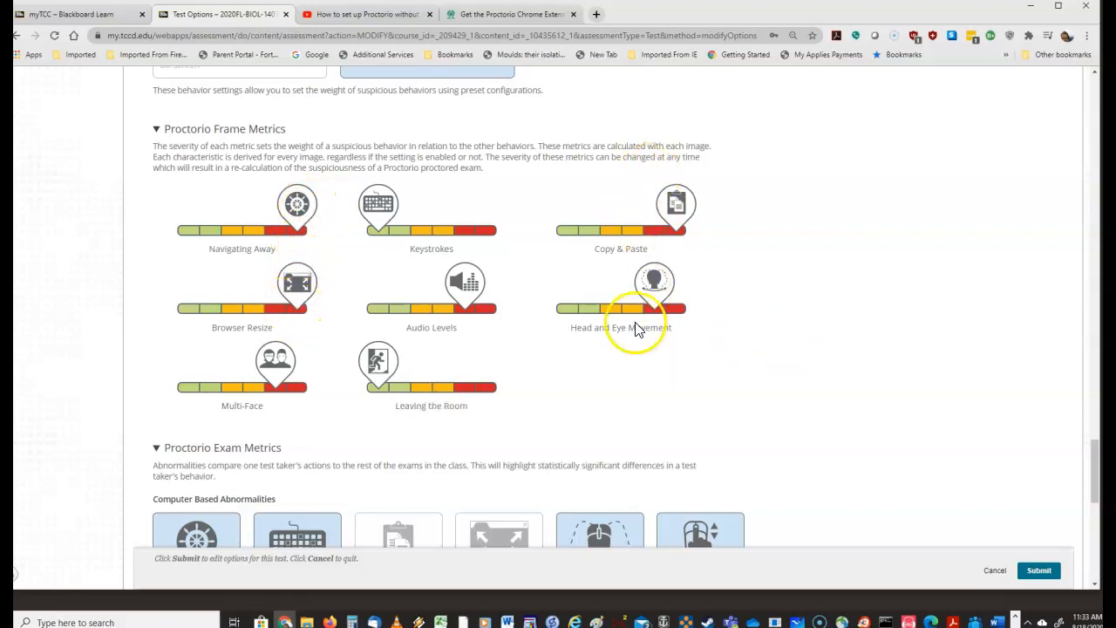
{"action": "scroll", "coordinate": [774, 362], "scroll_direction": "down", "scroll_amount": 3}
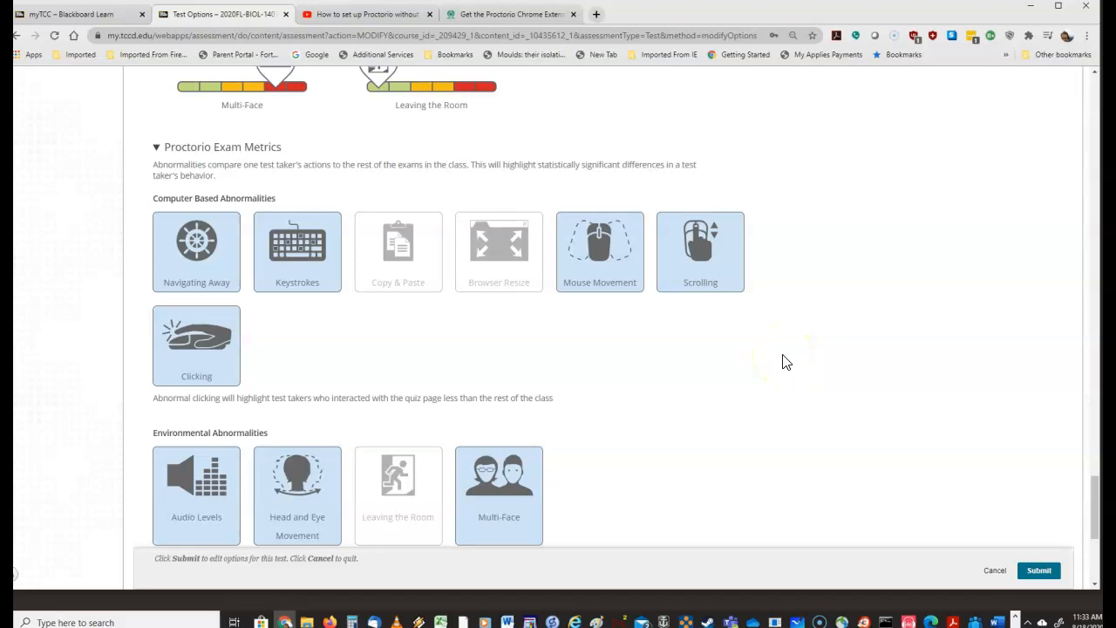
{"action": "scroll", "coordinate": [782, 363], "scroll_direction": "down", "scroll_amount": 3}
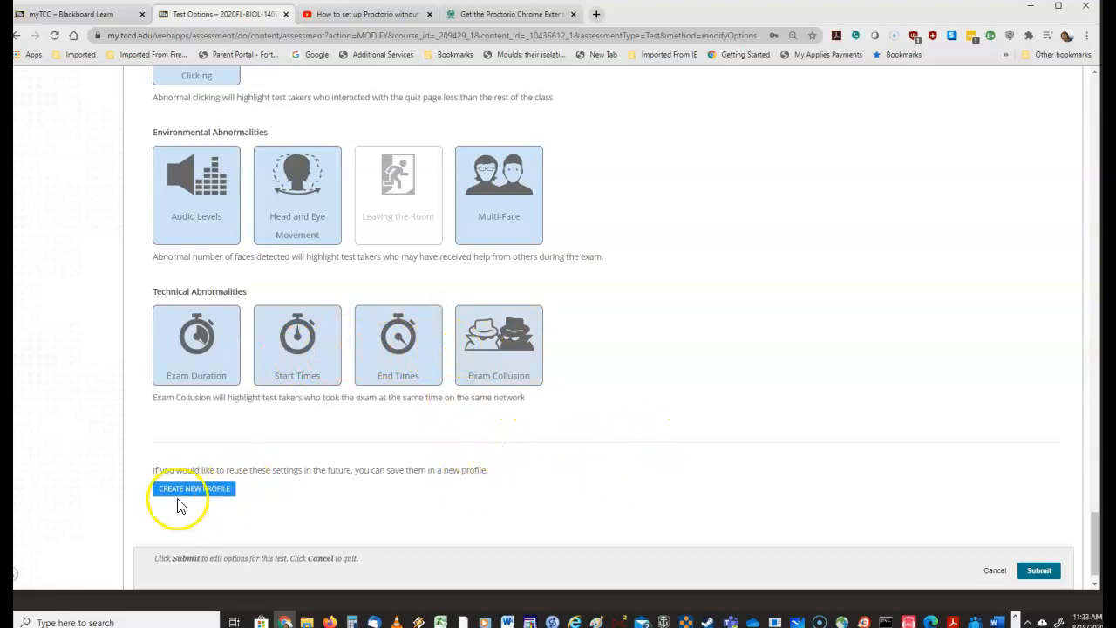
Step: Submit the edited test options with the Proctorio settings for the remotely proctored test
{"action": "scroll", "coordinate": [348, 497], "scroll_direction": "down", "scroll_amount": 1}
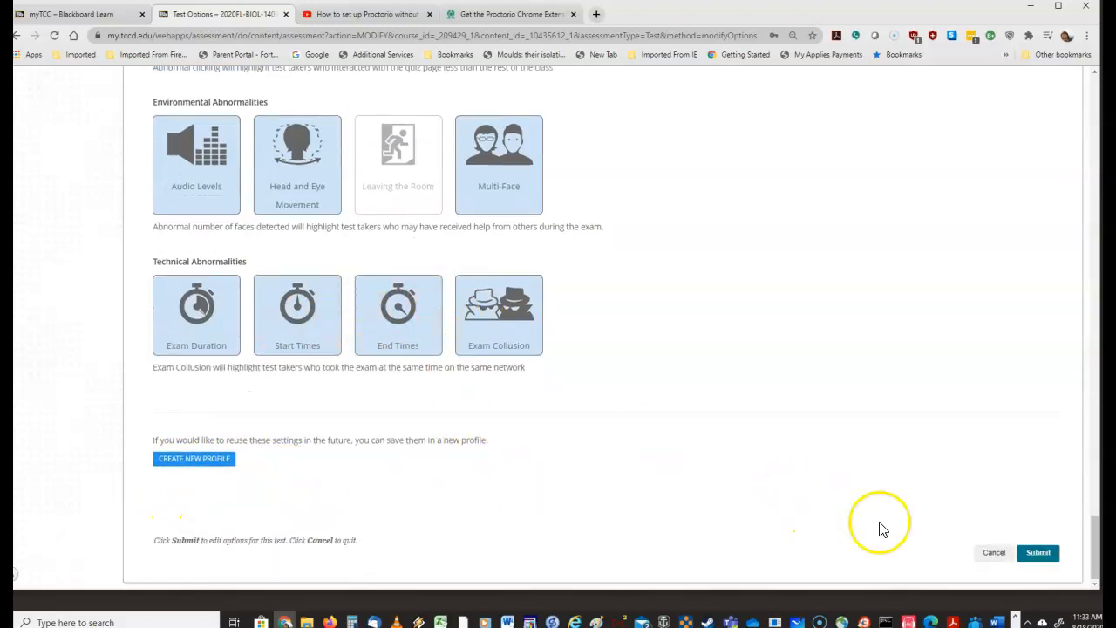
{"action": "left_click", "coordinate": [1040, 554]}
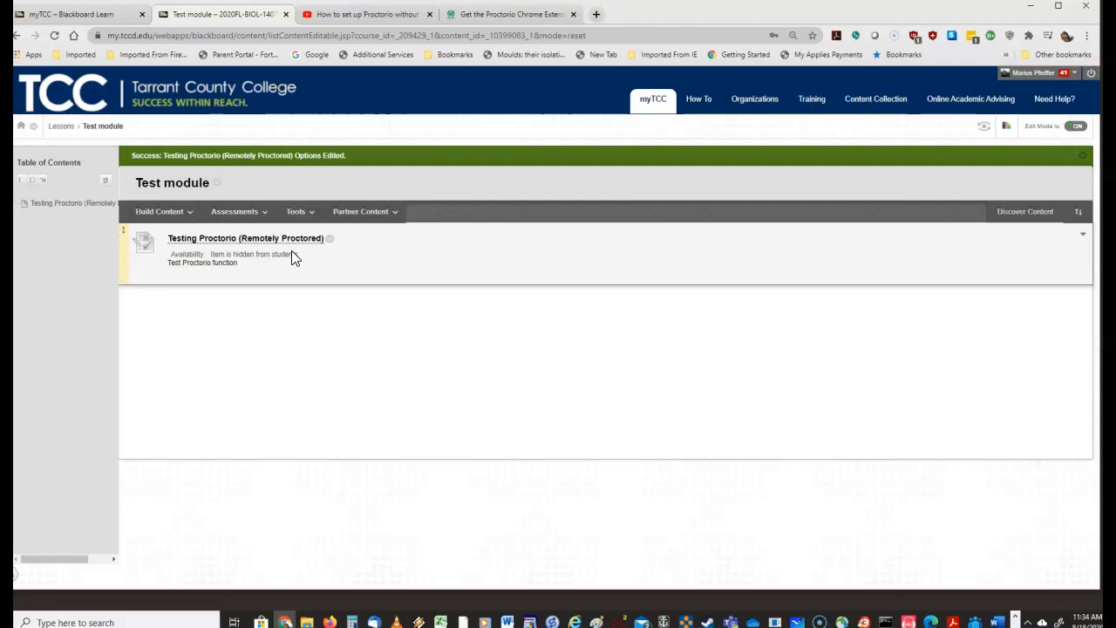
{"action": "left_click", "coordinate": [276, 271]}
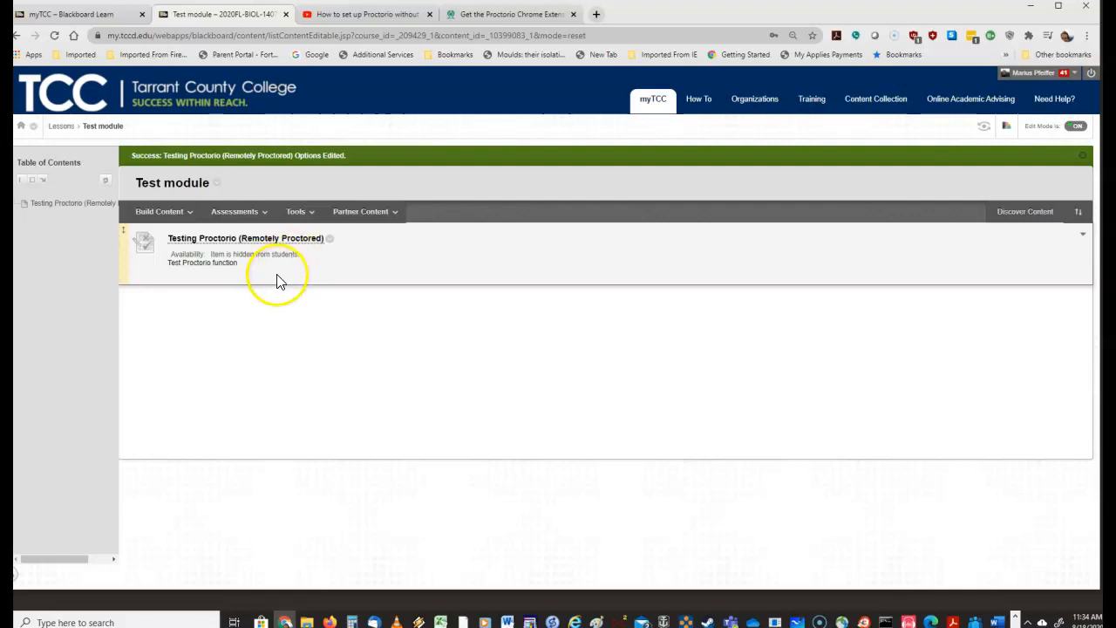